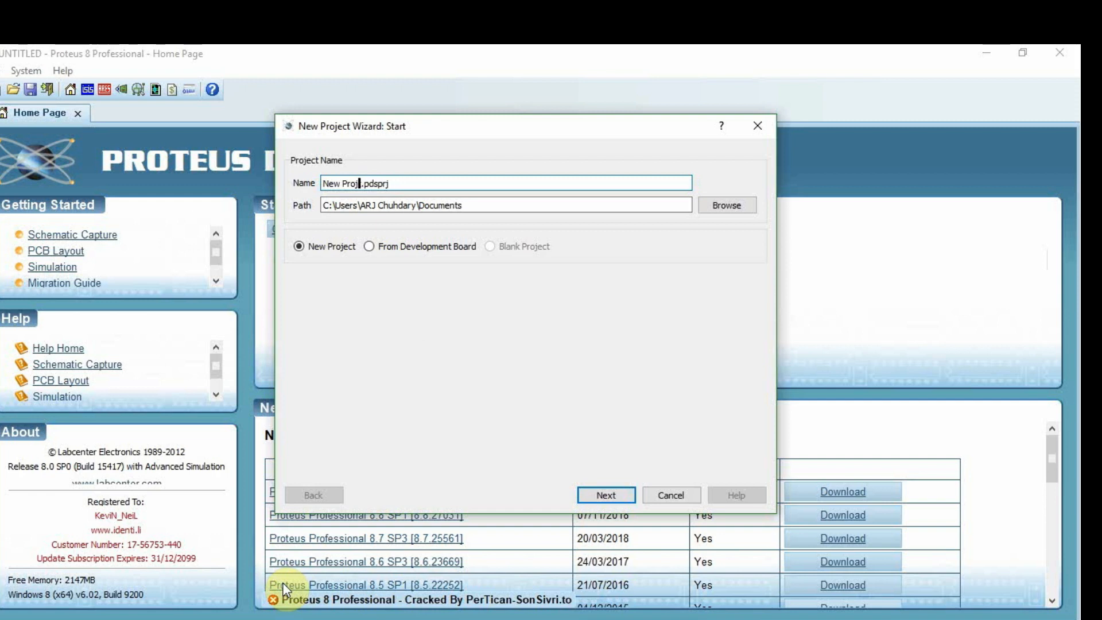
Name the new project a1.pdsprj and proceed to its schematic settings.
key("BackSpace")
key("BackSpace")
key("BackSpace")
left_click(591, 493)
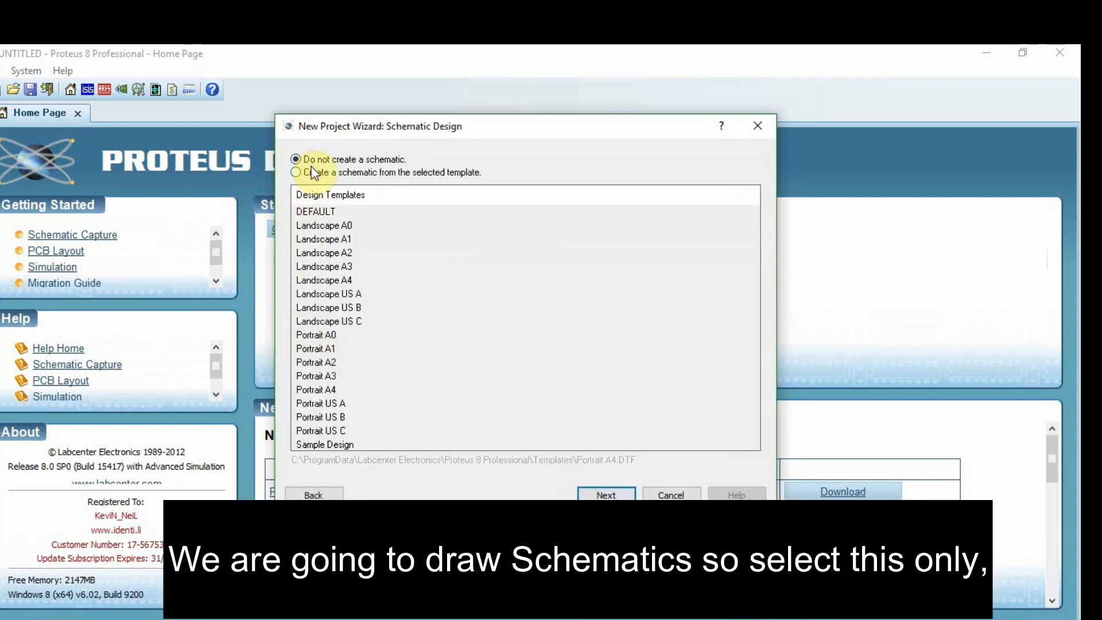
Create the project with a schematic from the Portrait A4 template, without a PCB layout or firmware.
left_click(313, 173)
left_click(610, 493)
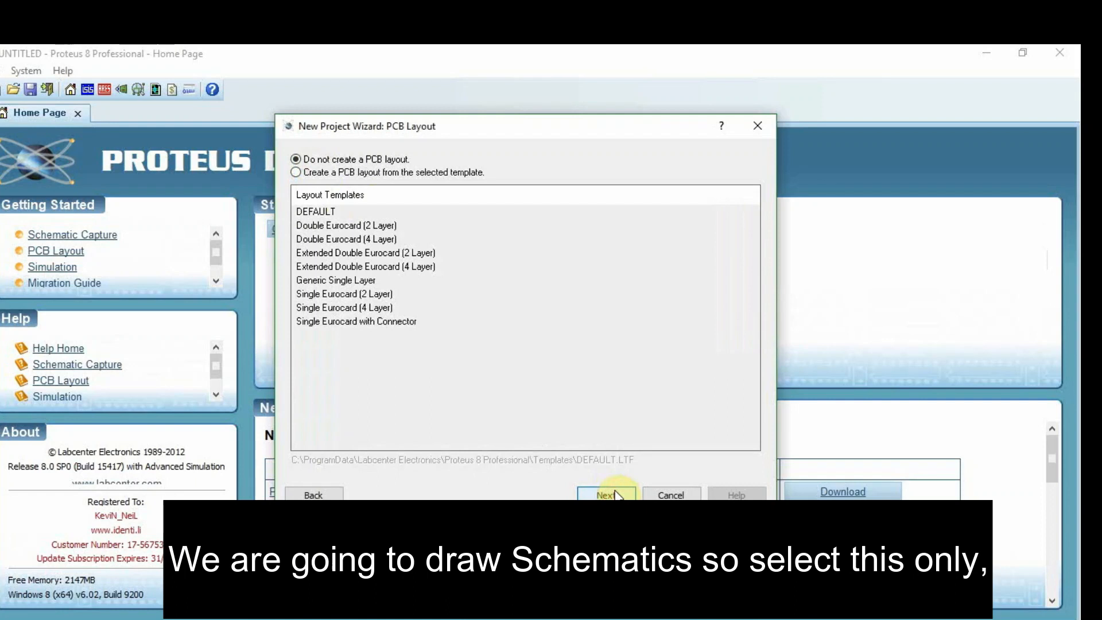
left_click(610, 494)
left_click(611, 494)
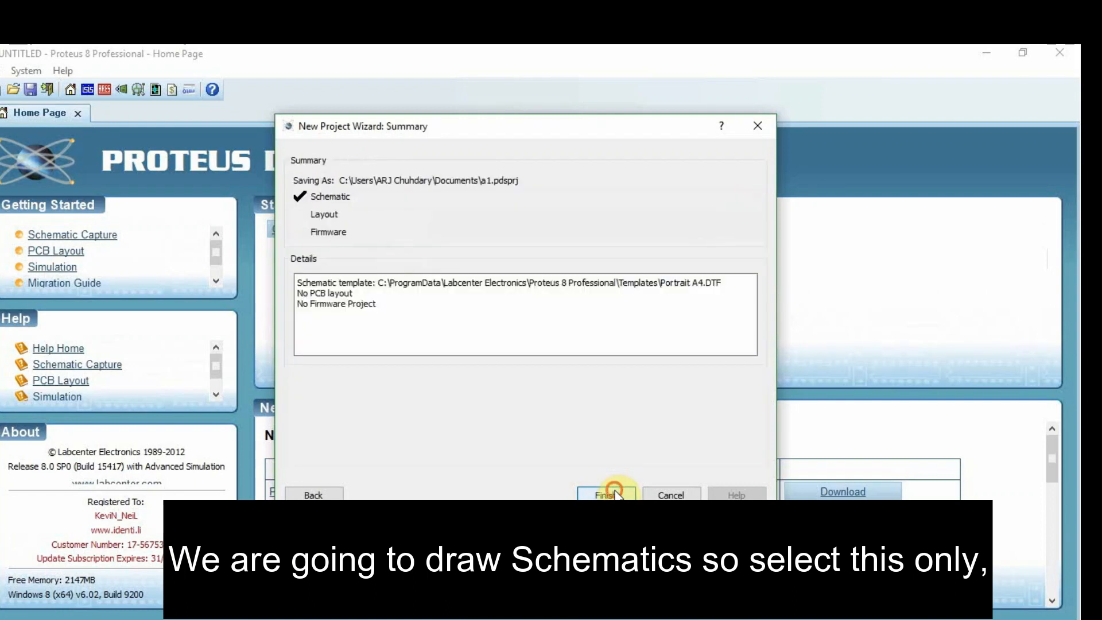
left_click(610, 494)
Search the device library for "battery" and add the BATTERY part from the ACTIVE library to the device list.
scroll(595, 356, "up", 1)
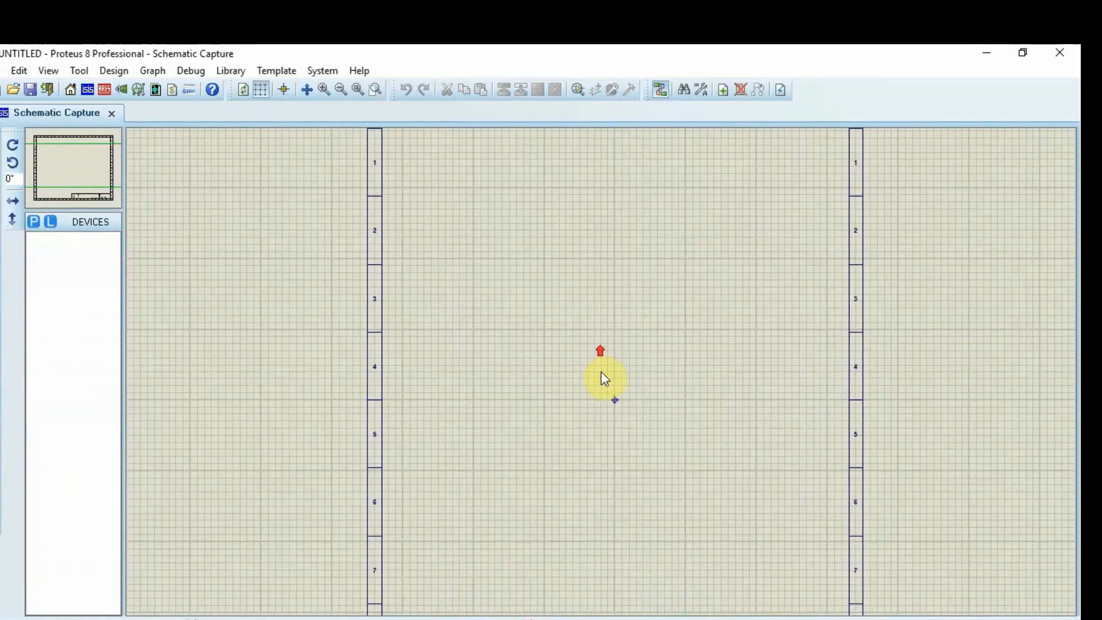
scroll(653, 400, "up", 1)
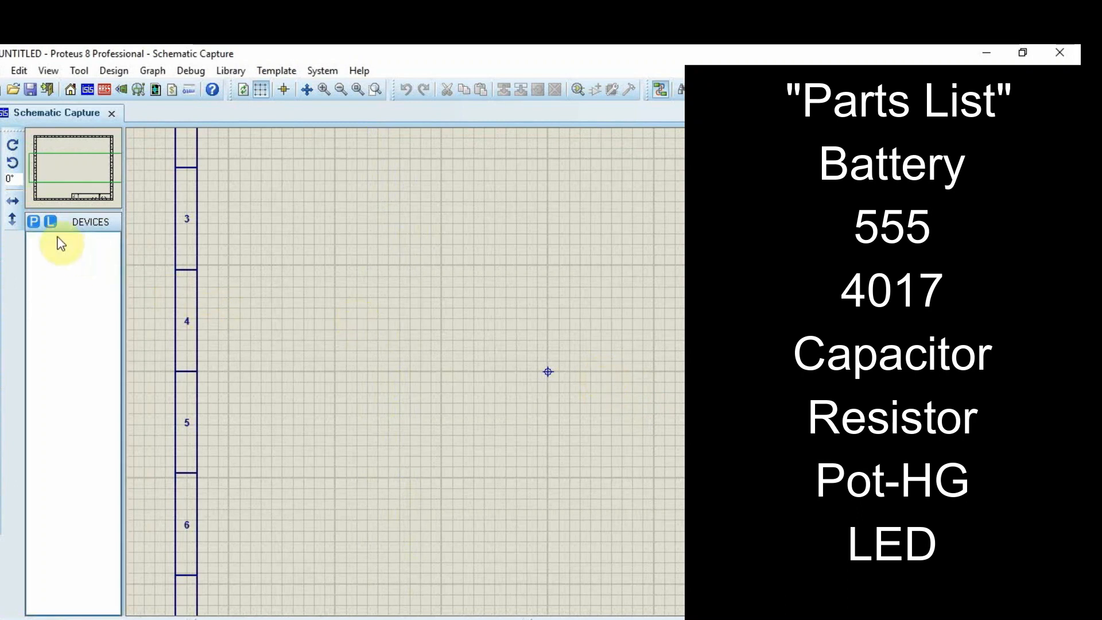
left_click(35, 221)
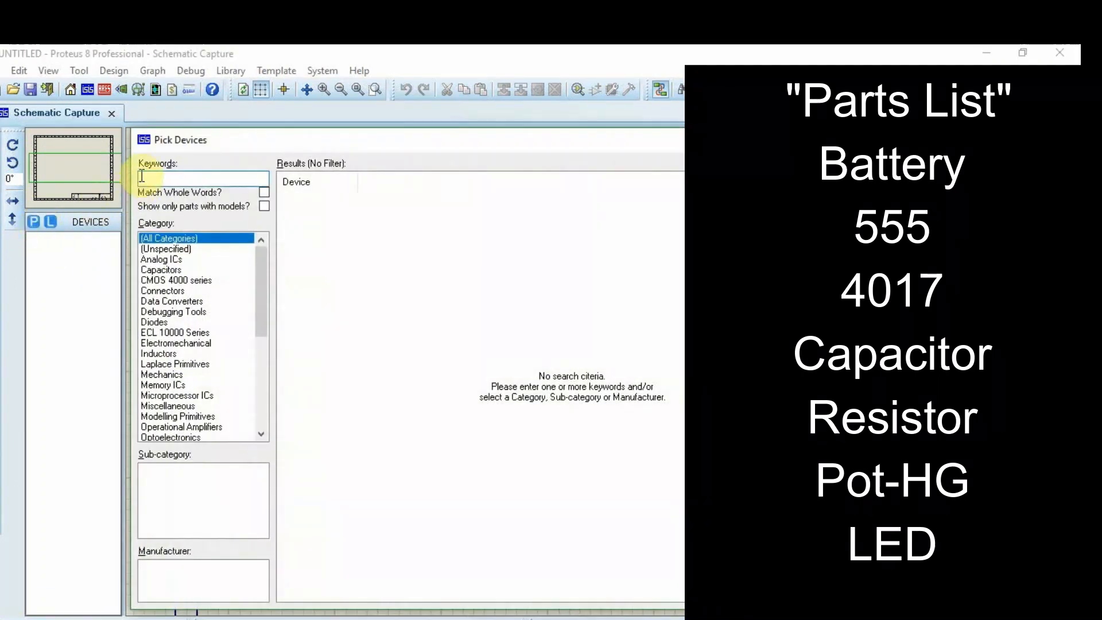
type("battery")
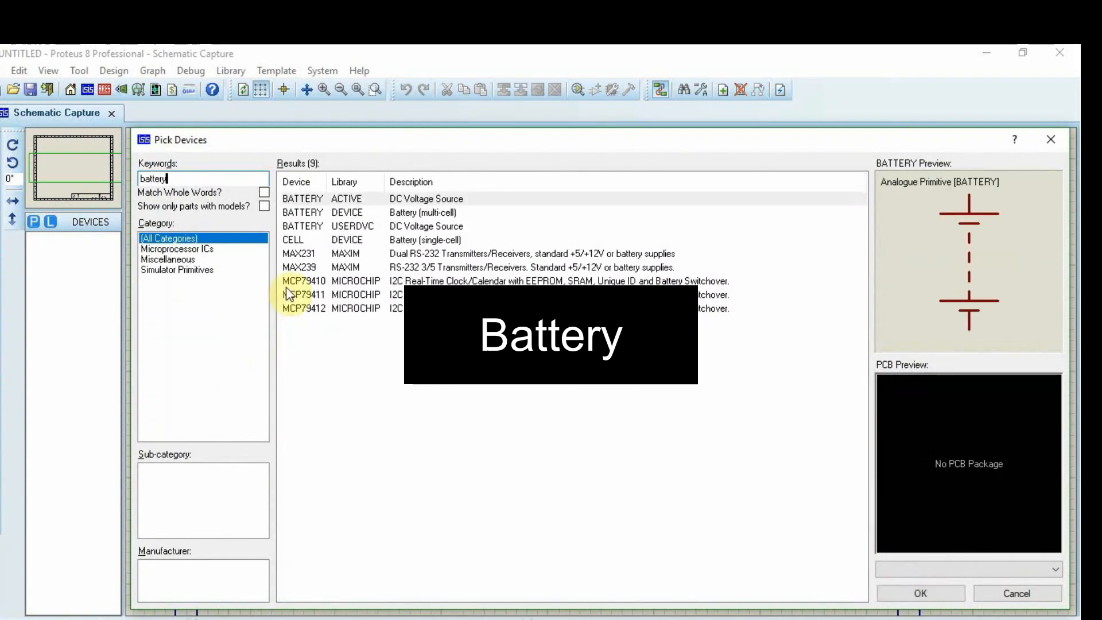
double_click(304, 198)
Search the device library for "Capacitor" and add the CAPACITOR primitive from the ASIMMDLS library.
left_click(223, 183)
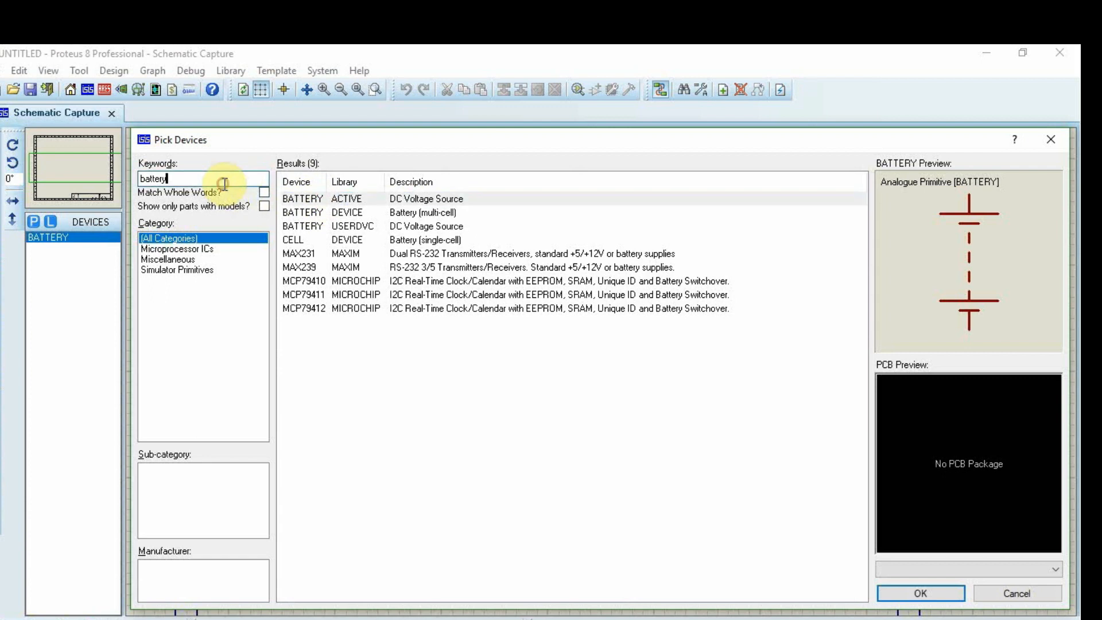
key("BackSpace")
key("BackSpace")
key("BackSpace")
key("BackSpace")
key("BackSpace")
key("BackSpace")
key("BackSpace")
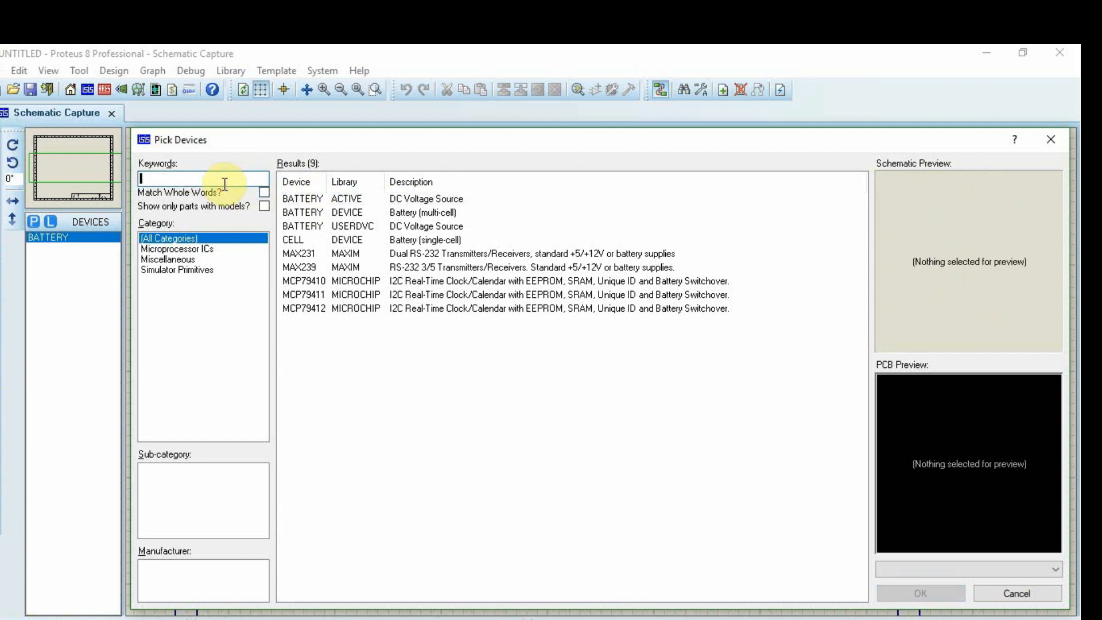
type("Capacitor")
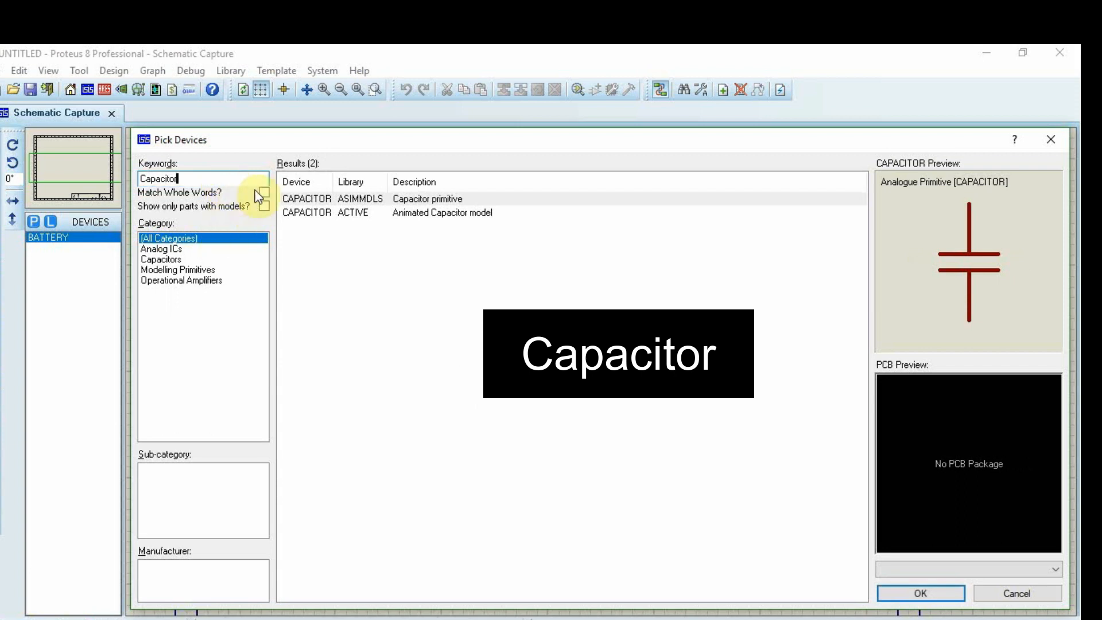
double_click(310, 197)
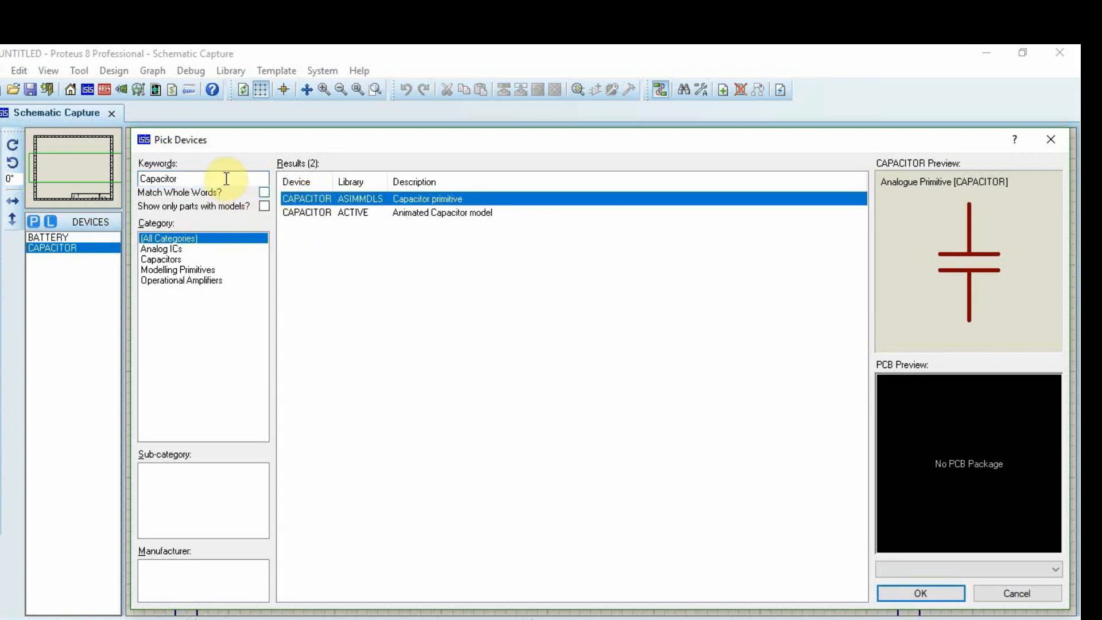
Search the device library for "Resistor" and add the analog RESISTOR primitive to the device list.
left_click(226, 178)
key("BackSpace")
key("BackSpace")
key("BackSpace")
key("BackSpace")
key("BackSpace")
key("BackSpace")
key("BackSpace")
key("BackSpace")
key("BackSpace")
type("Resist")
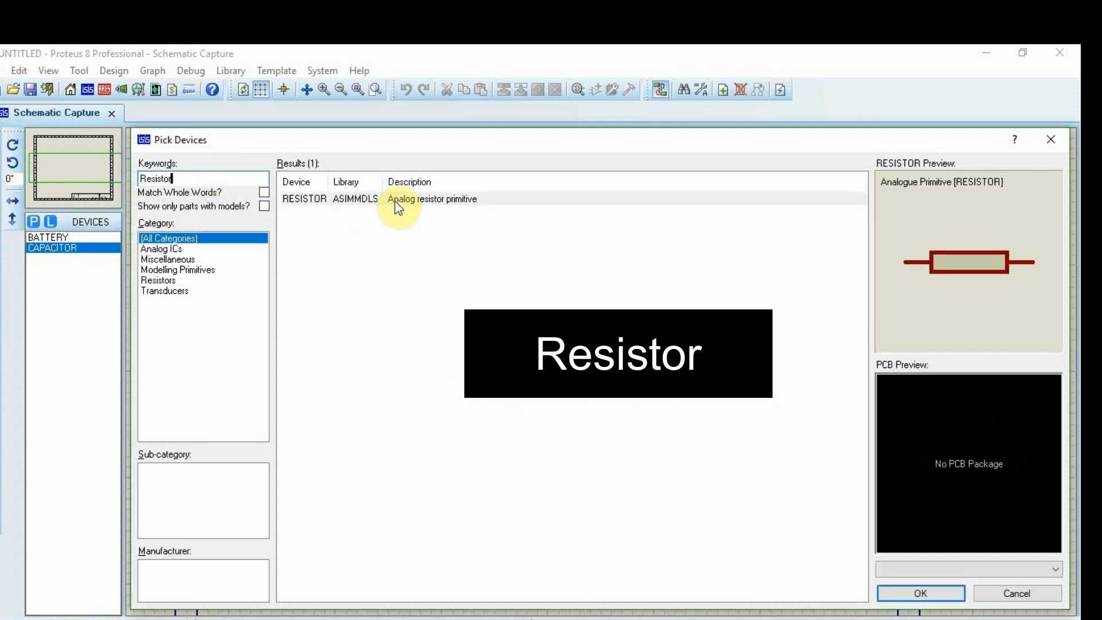
double_click(394, 200)
Search the device library for "555" and add the 555 Timer/Oscillator from the ANALOG library.
left_click(177, 178)
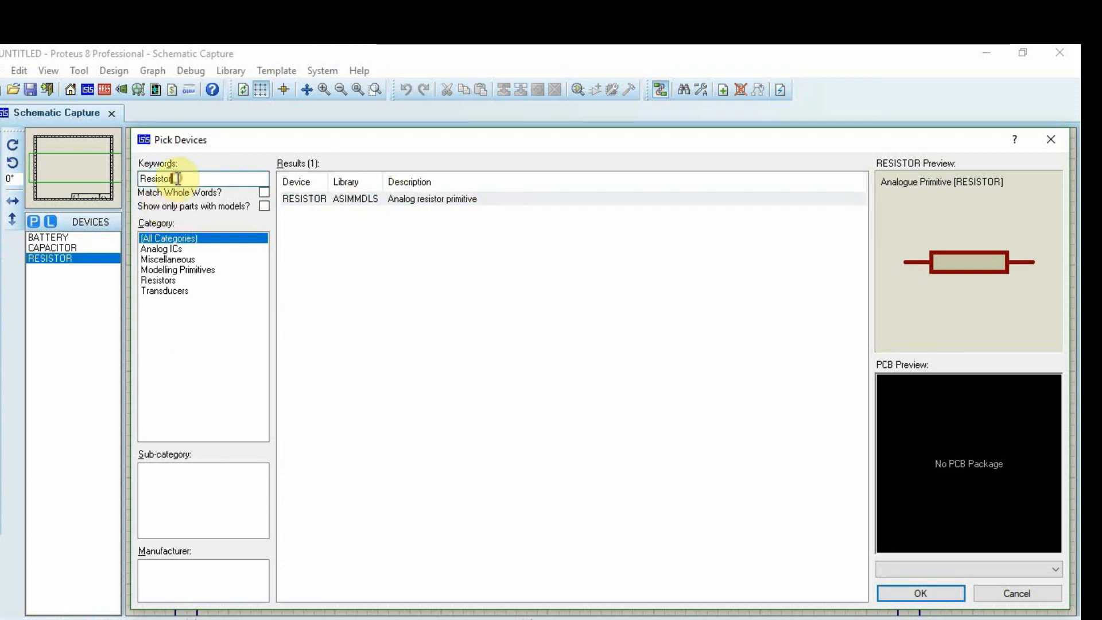
key("BackSpace")
key("BackSpace")
key("BackSpace")
key("BackSpace")
key("BackSpace")
key("BackSpace")
key("BackSpace")
key("BackSpace")
type("555")
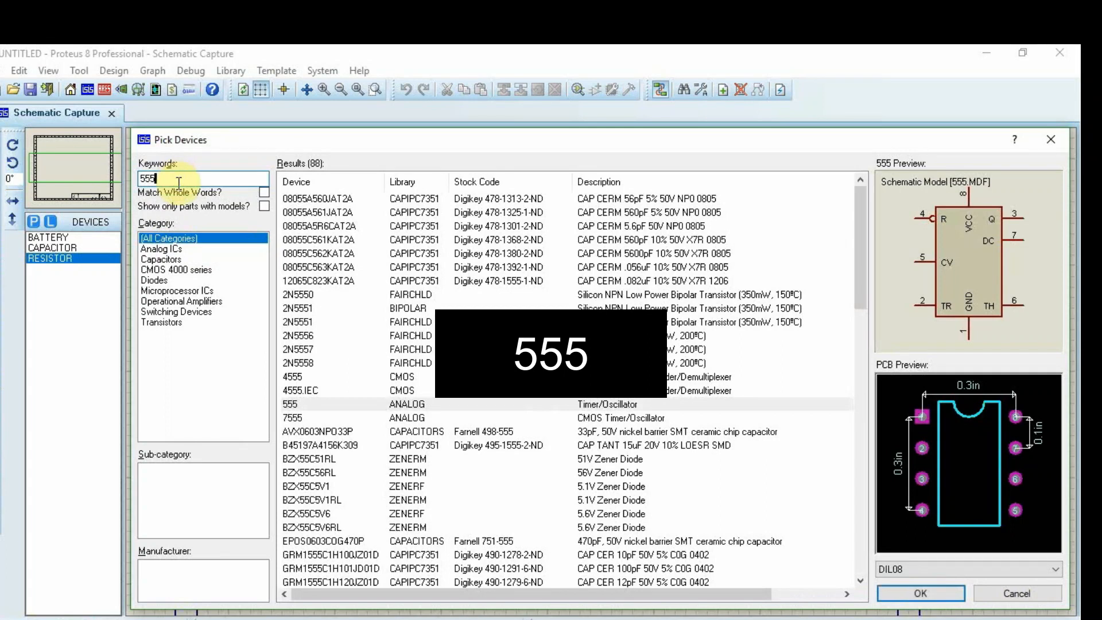
double_click(314, 405)
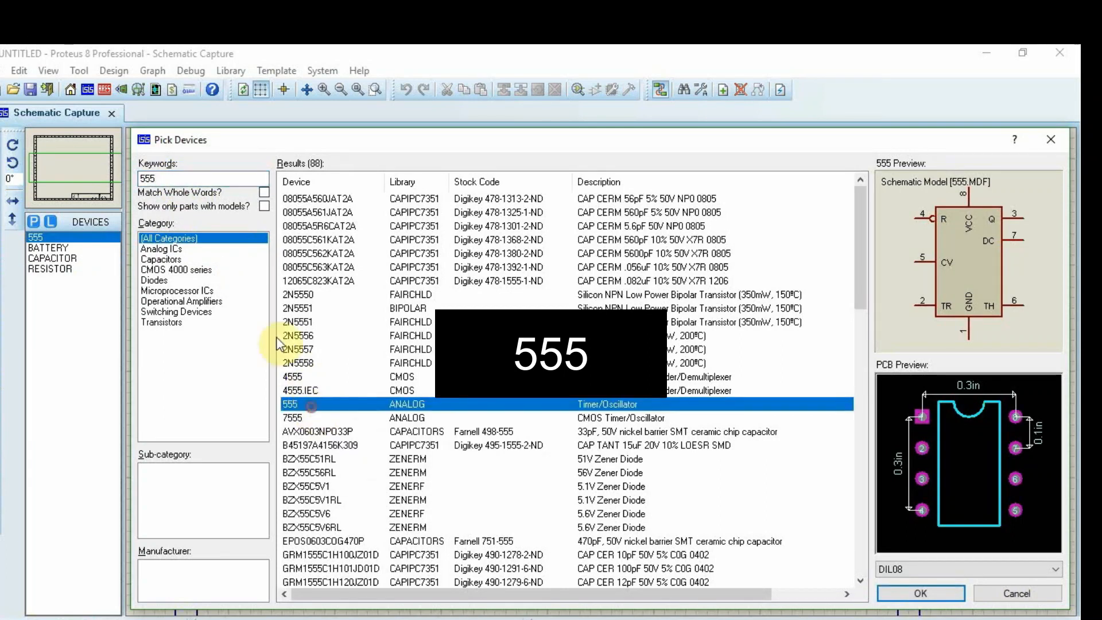
Search the device library for "4017" and add the CMOS 4017 Johnson decade counter.
left_click(221, 183)
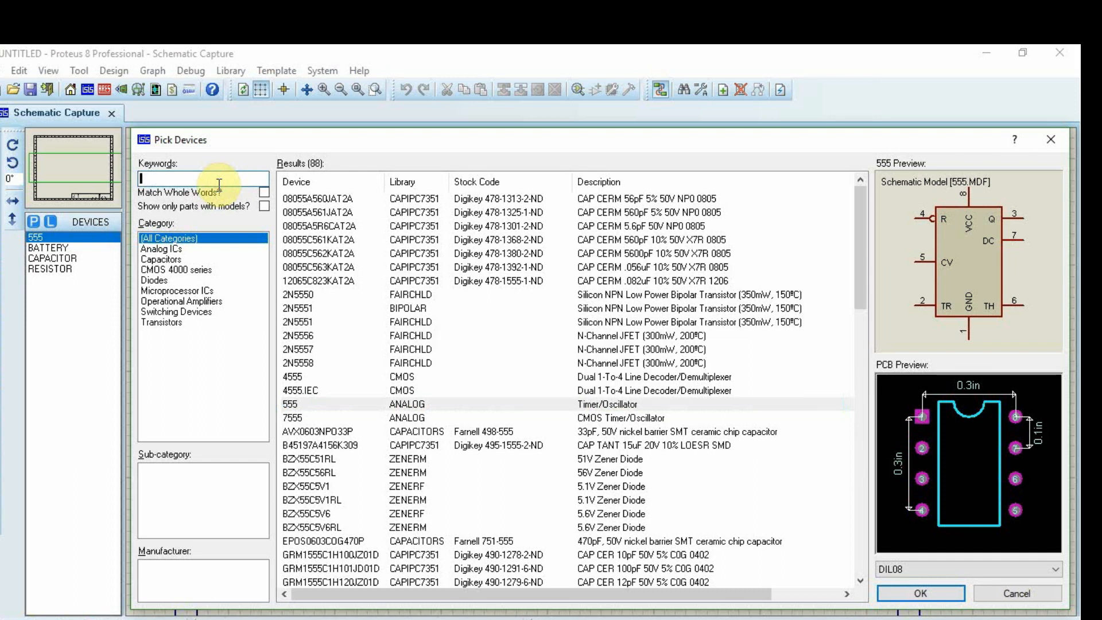
type("4017")
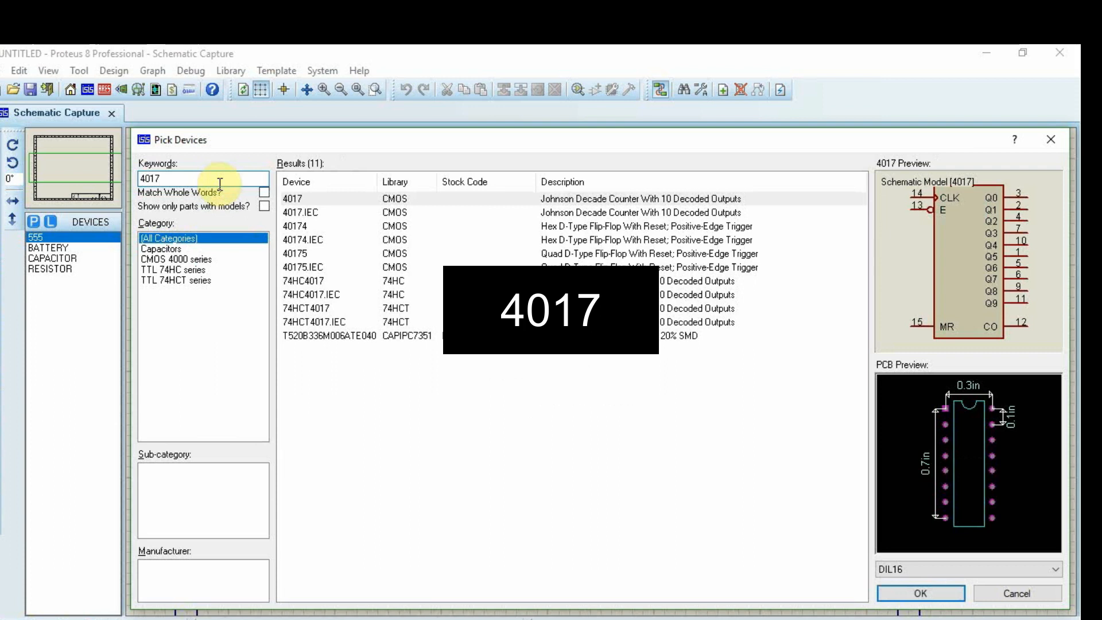
double_click(290, 198)
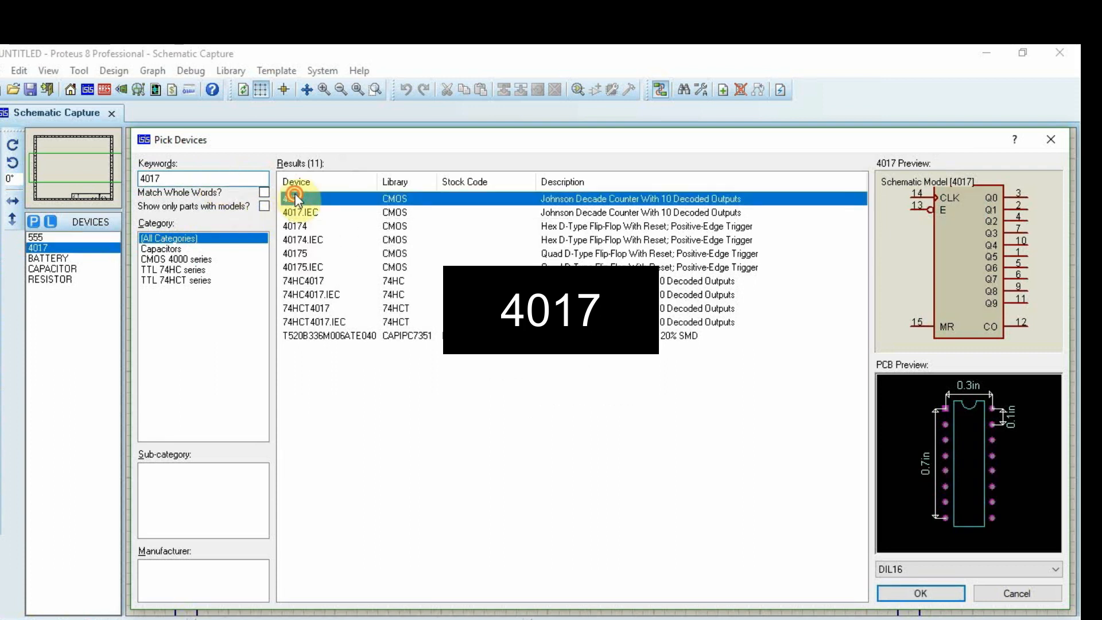
Search the device library for "Led" and add the animated LED-YELLOW model from the ACTIVE library.
left_click(244, 181)
key("BackSpace")
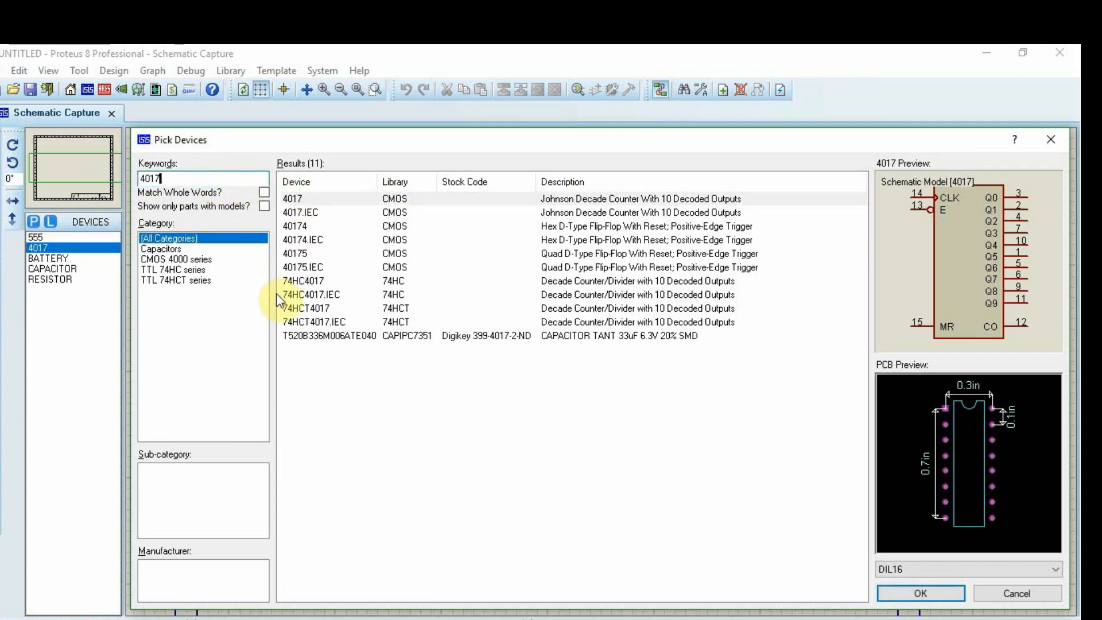
key("BackSpace")
key("BackSpace")
key("BackSpace")
type("L")
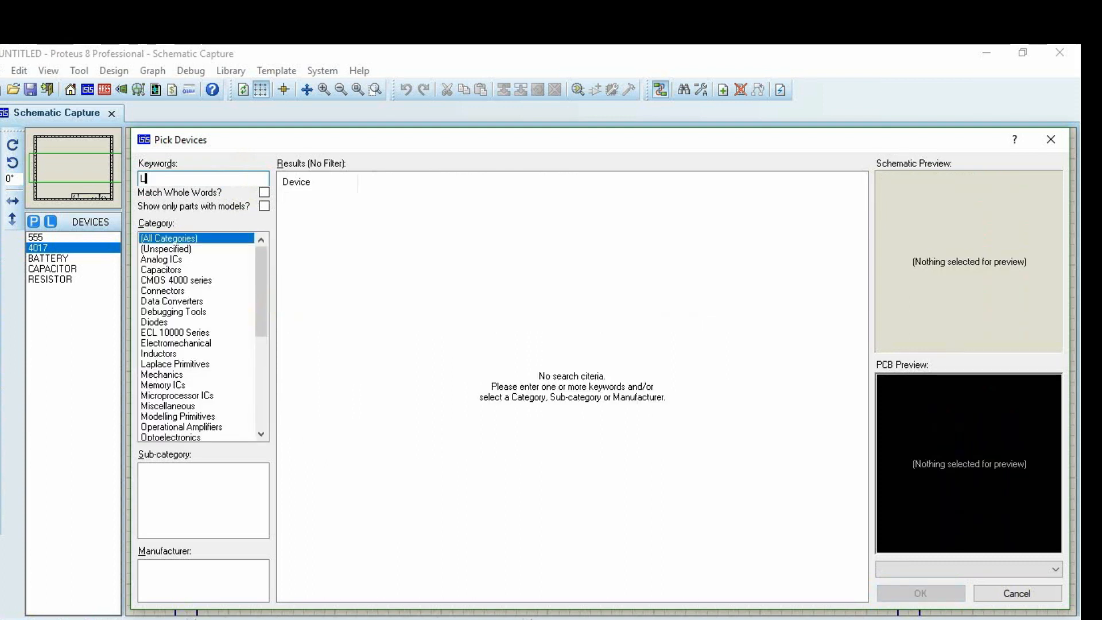
type("ed")
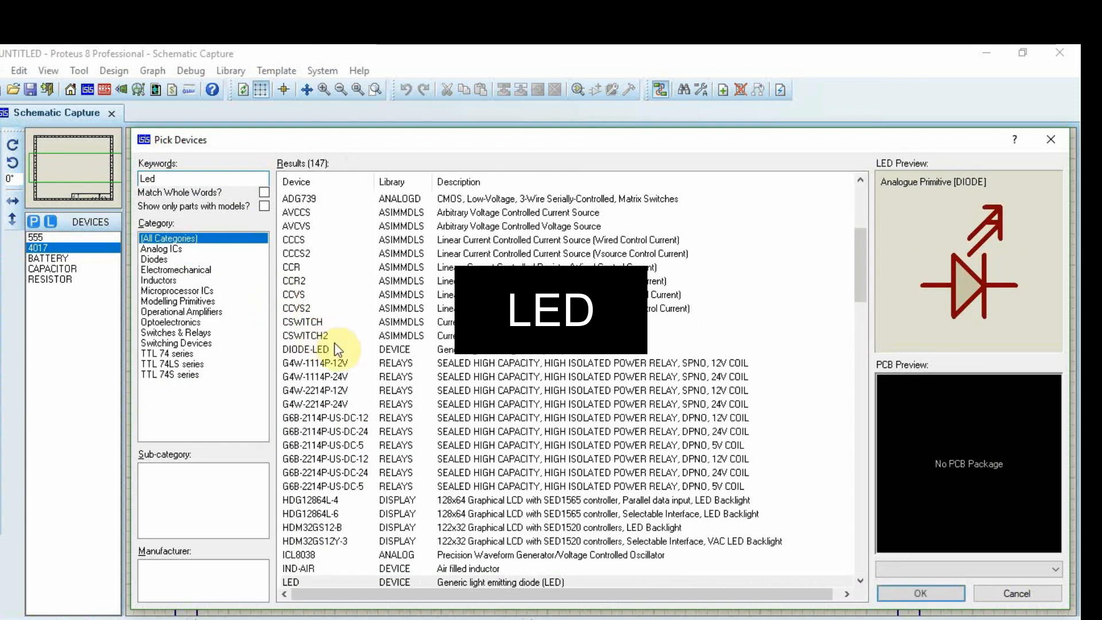
scroll(373, 370, "down", 3)
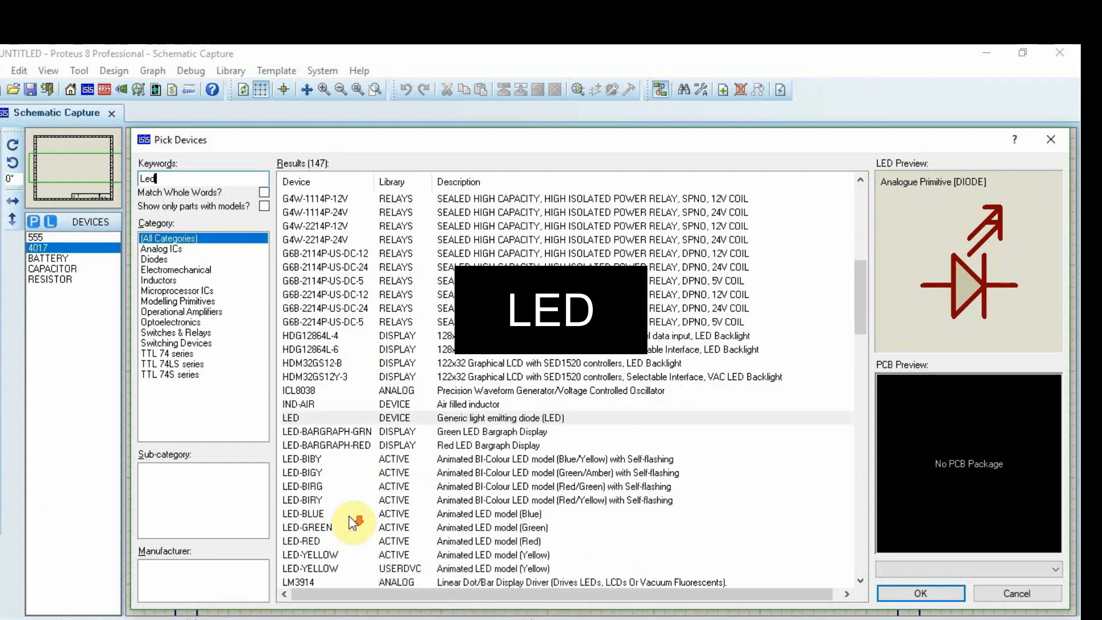
left_click(312, 555)
double_click(312, 554)
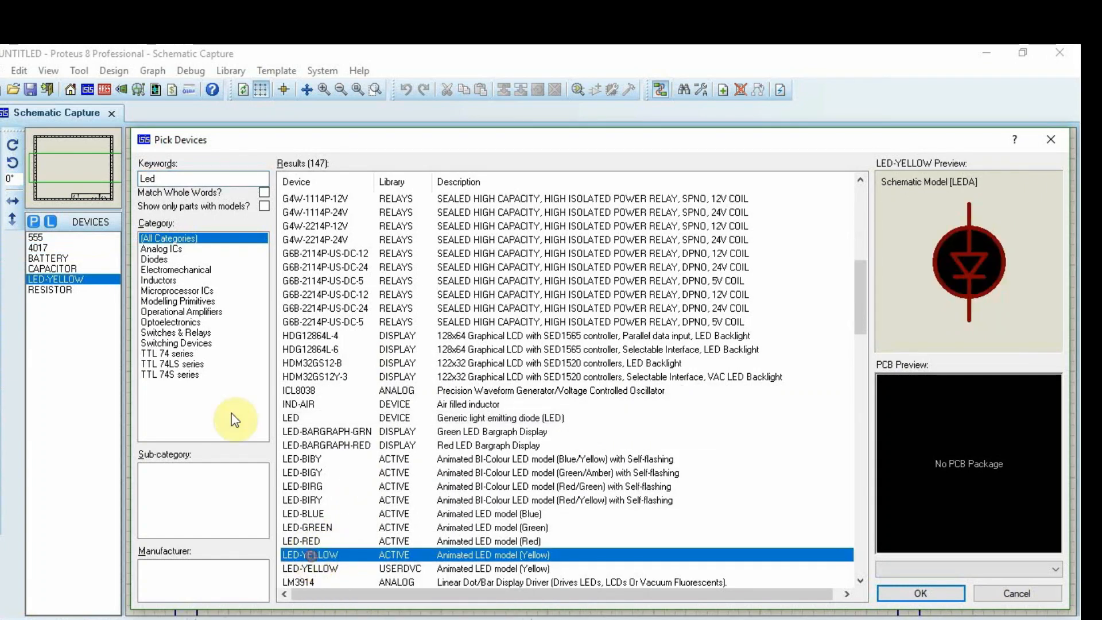
Search the device library for "POT-HG", add that interactive potentiometer to the device list, and close the device picker.
left_click(171, 178)
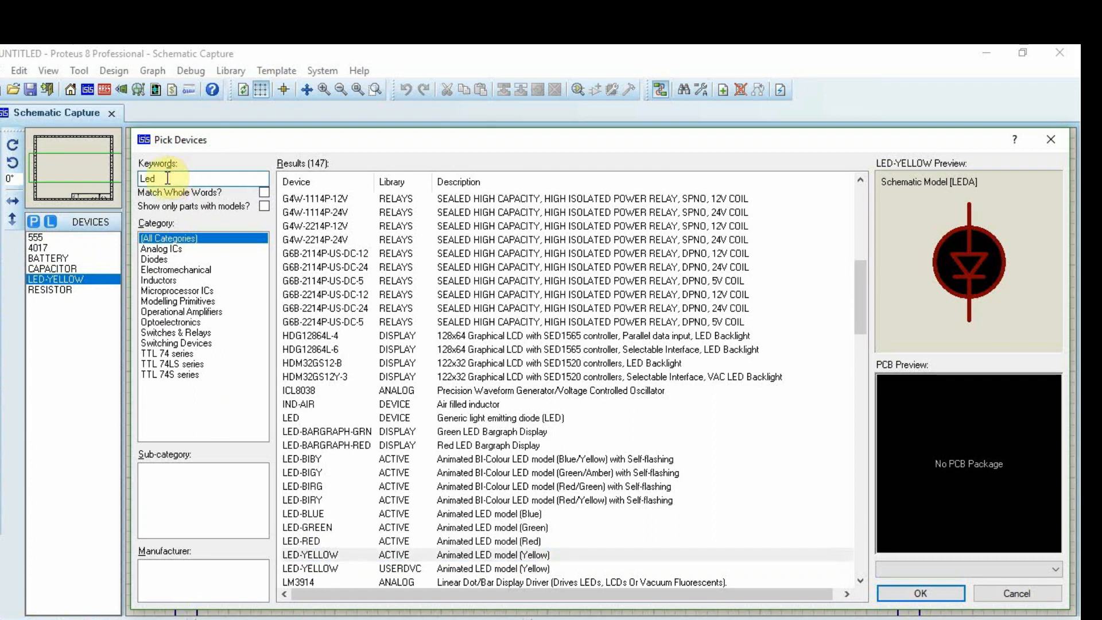
type("PO")
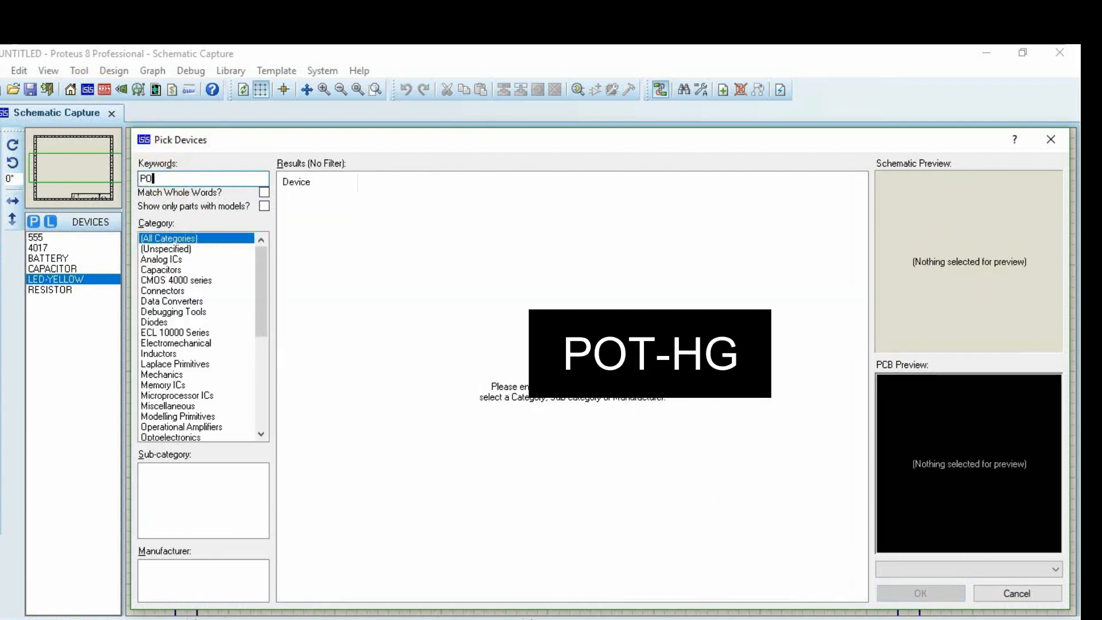
type("T-")
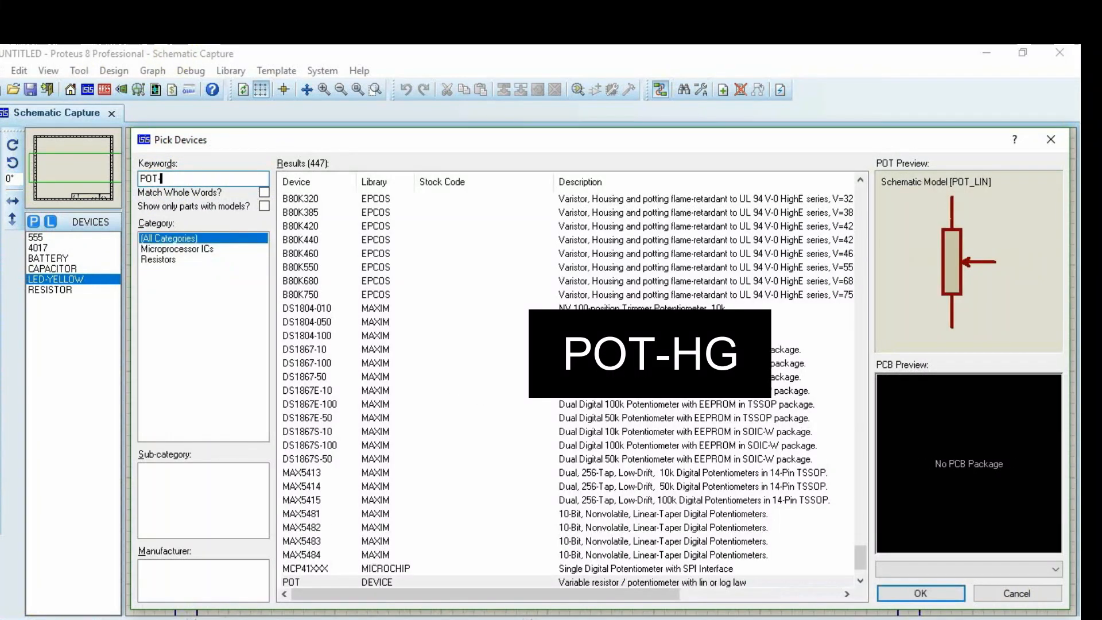
type("HG")
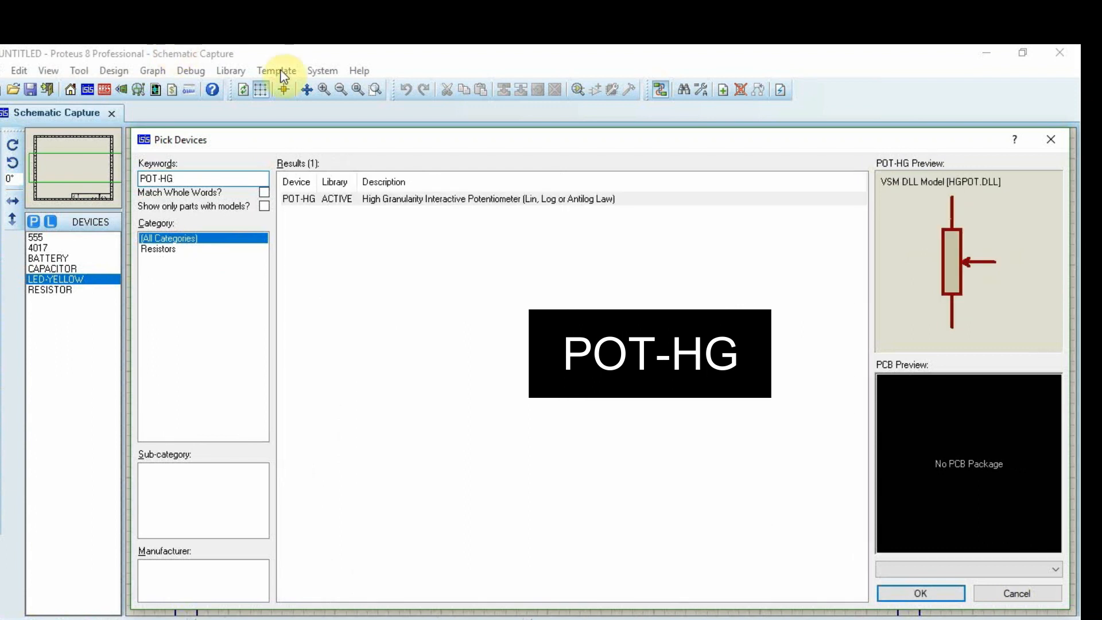
double_click(328, 201)
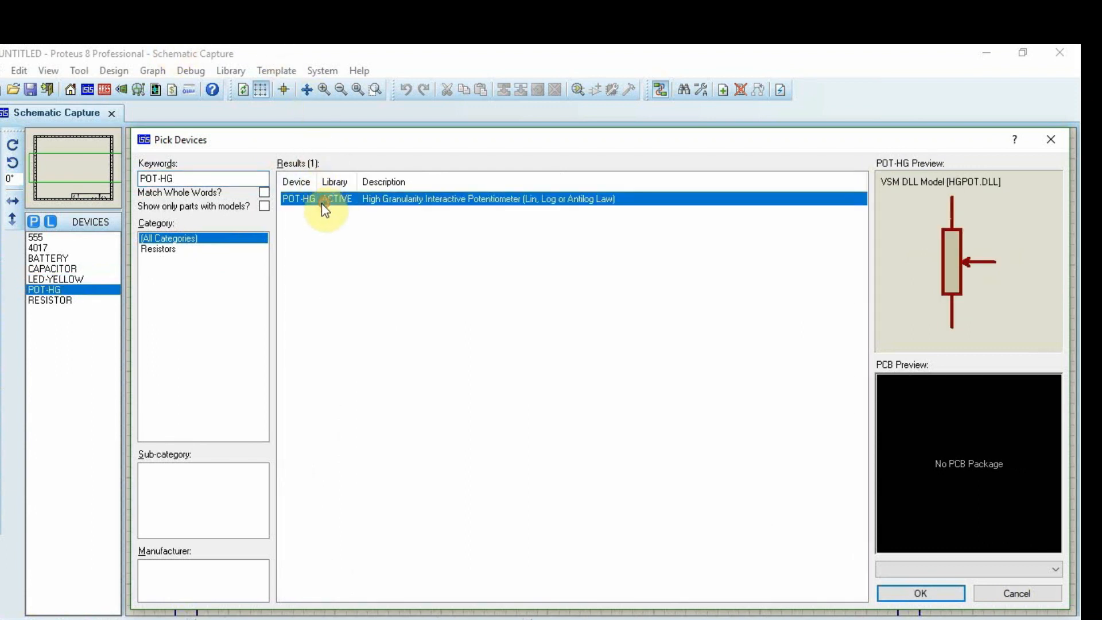
left_click(895, 591)
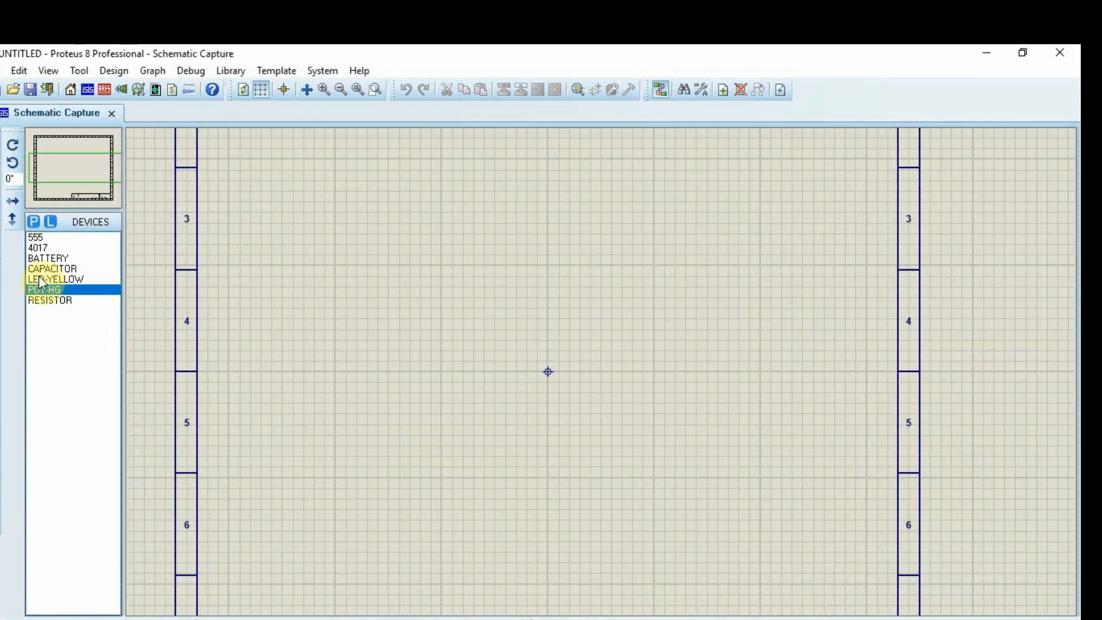
Place the battery on the schematic sheet just inside the left border, beside rows 4 and 5.
left_click(46, 258)
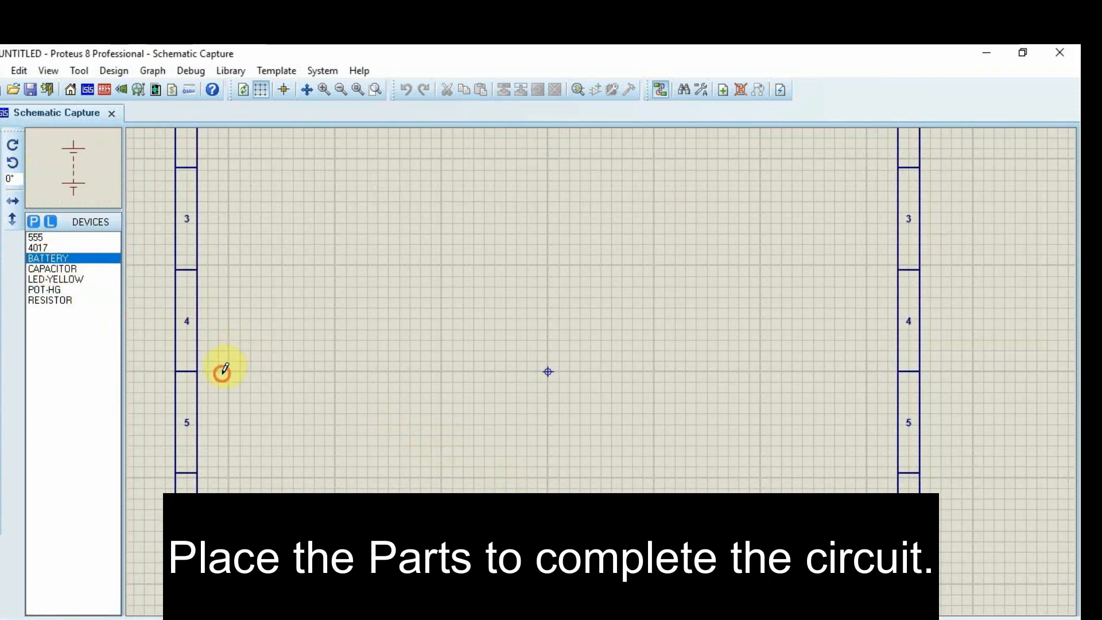
left_click(224, 370)
left_click(227, 382)
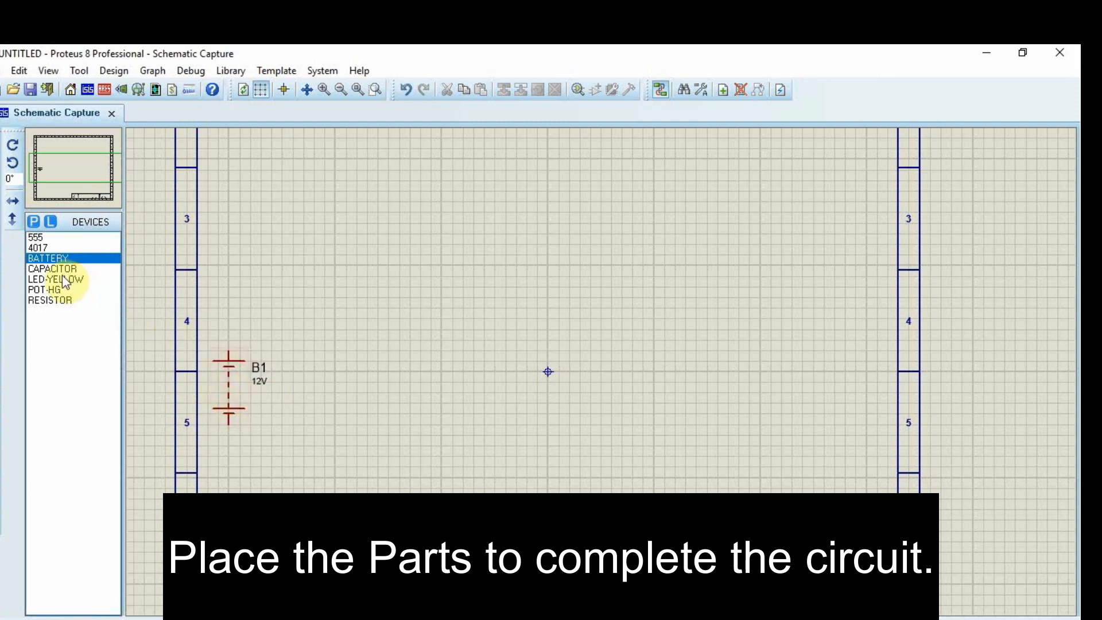
Place the 555 timer on the schematic to the right of the battery.
left_click(36, 237)
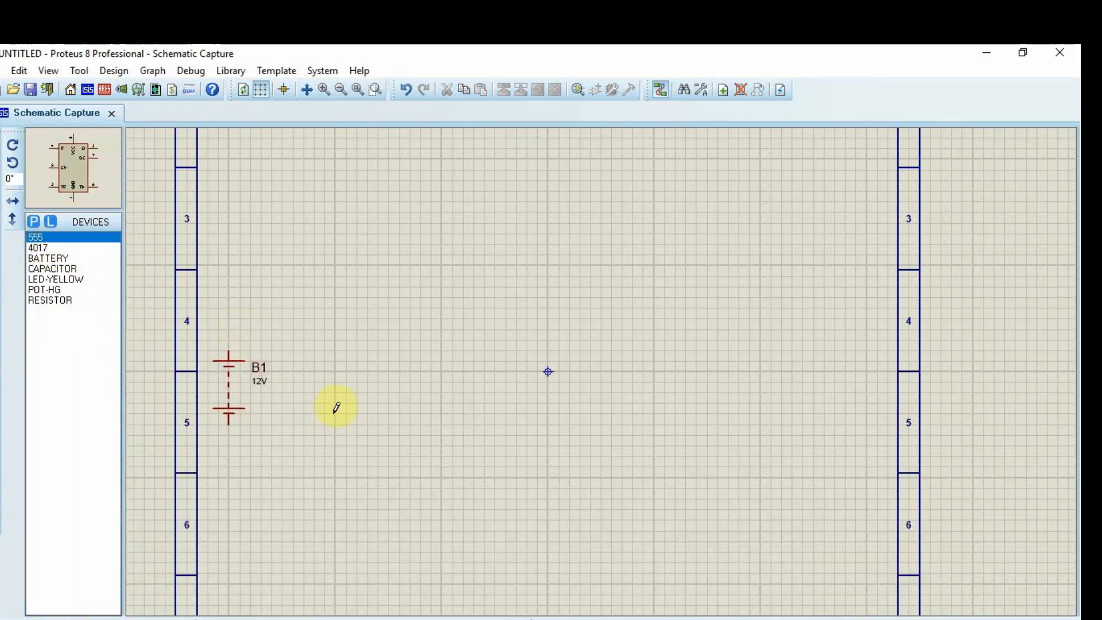
left_click(409, 382)
left_click(410, 387)
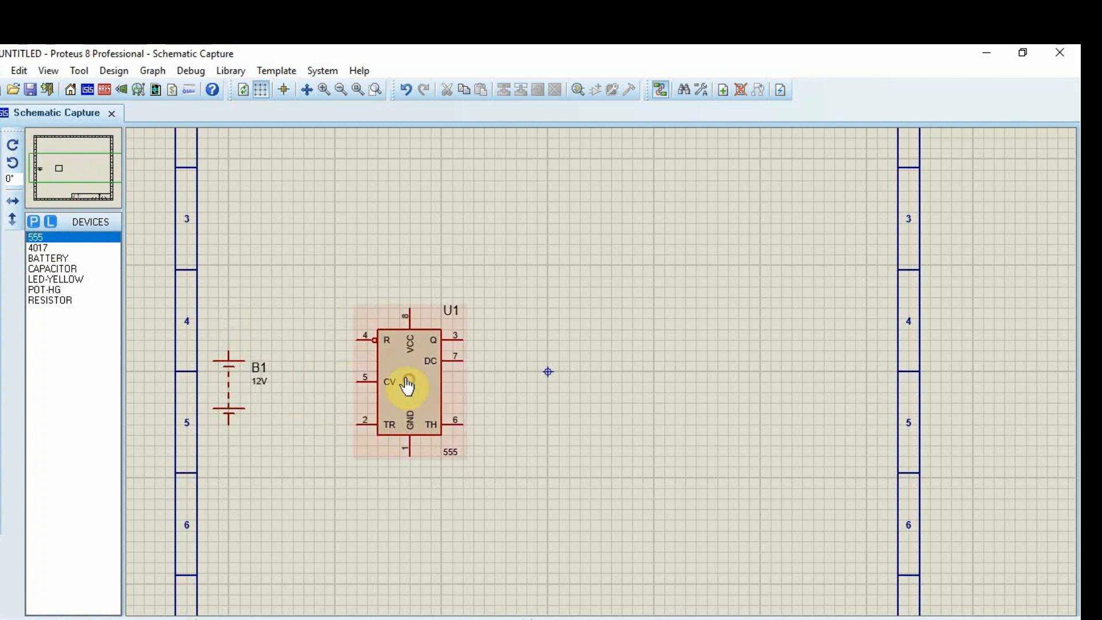
Place a capacitor on the schematic between the battery and the 555 timer.
left_click(51, 269)
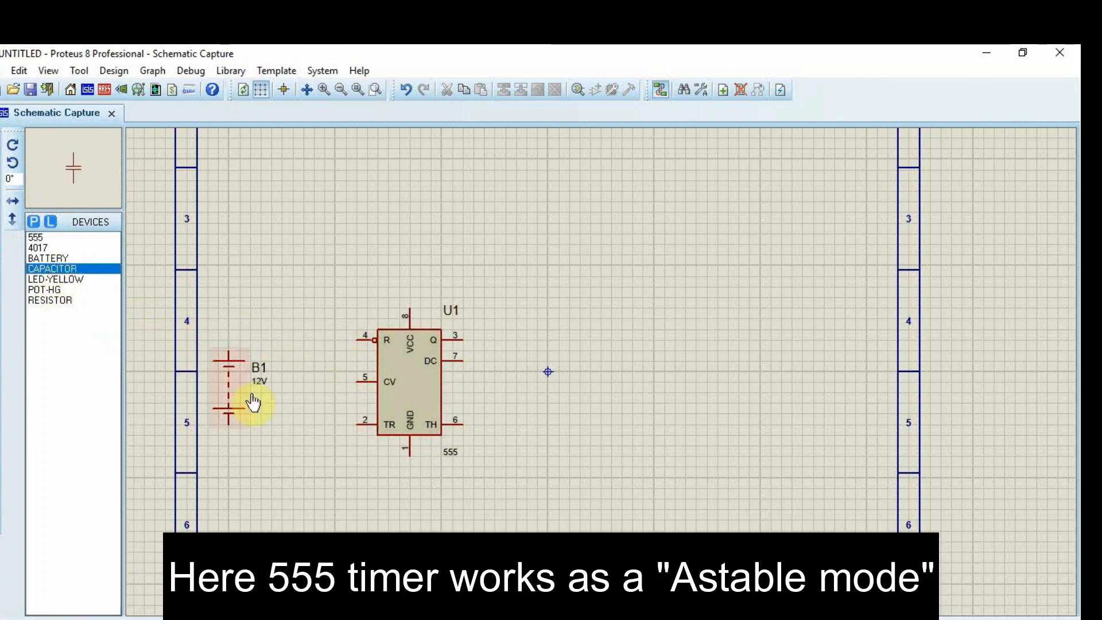
left_click(308, 373)
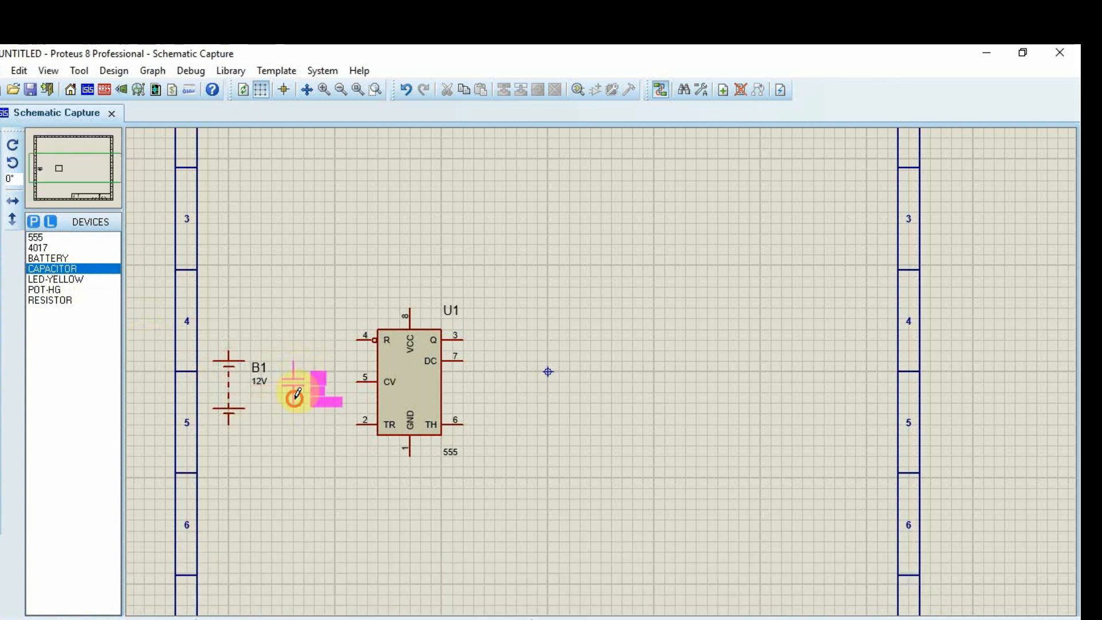
left_click(310, 381)
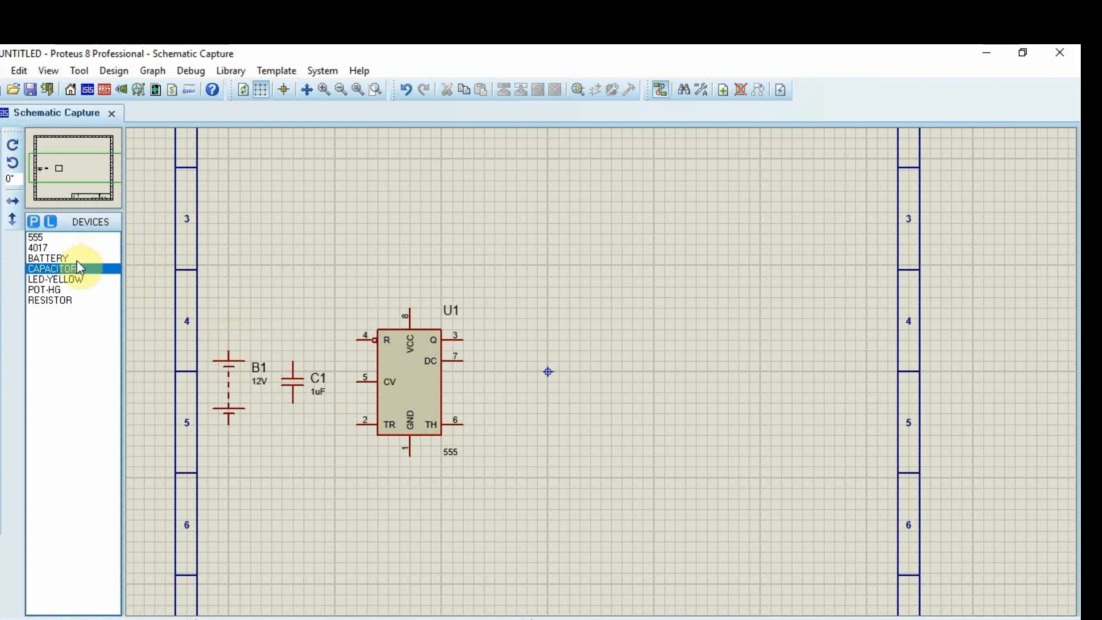
Place one resistor level with the 555's output pin and a second one higher up, rotating the second clockwise to stand vertically.
left_click(57, 300)
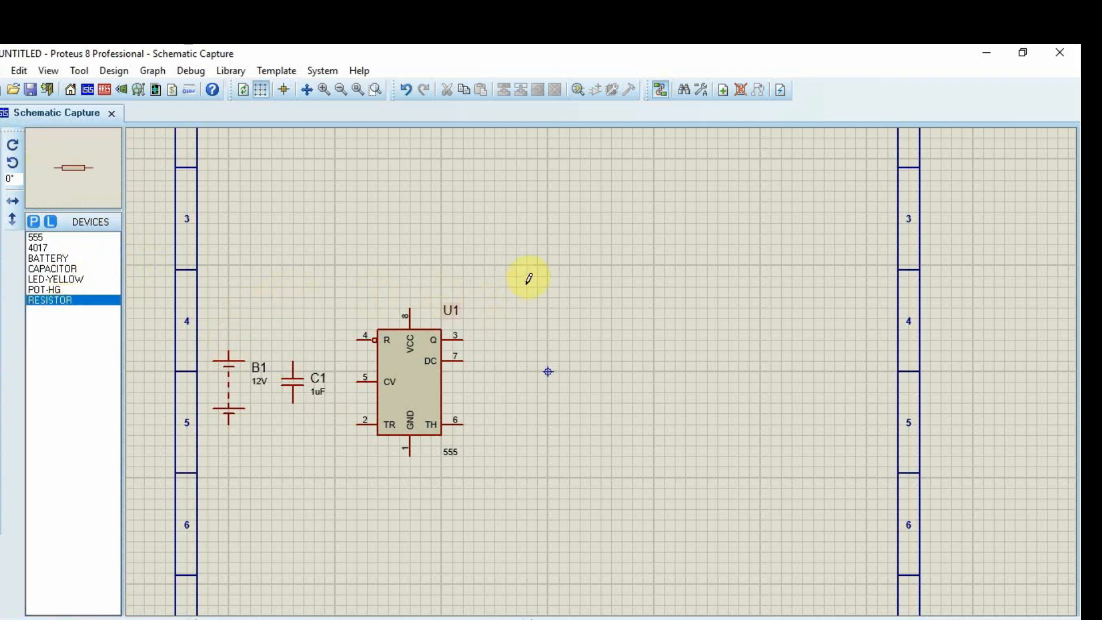
left_click(548, 338)
left_click(512, 246)
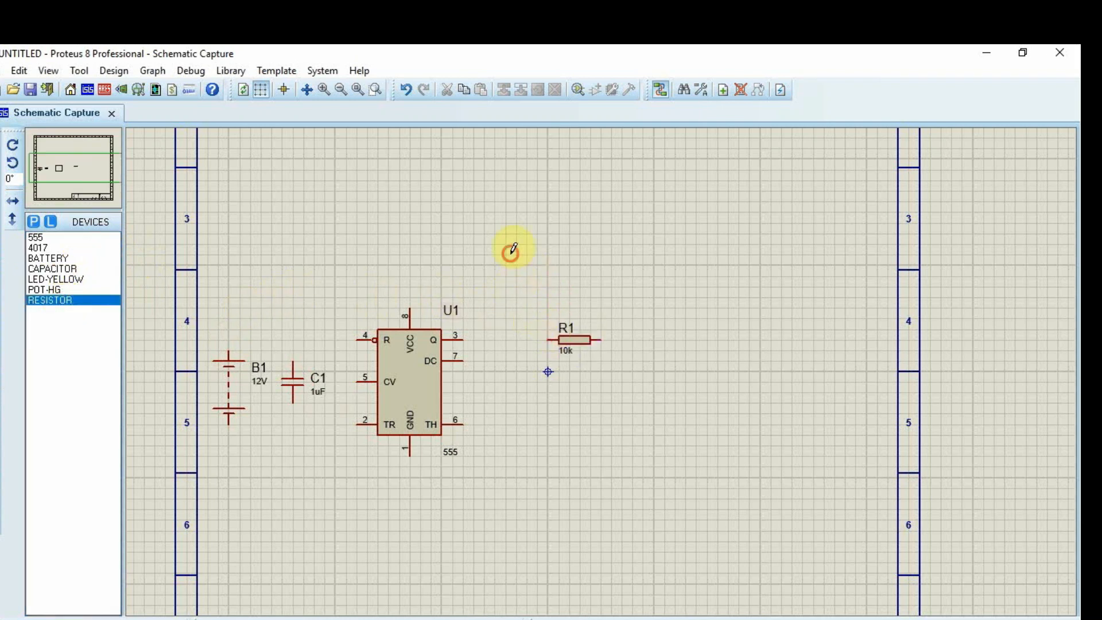
left_click(497, 241)
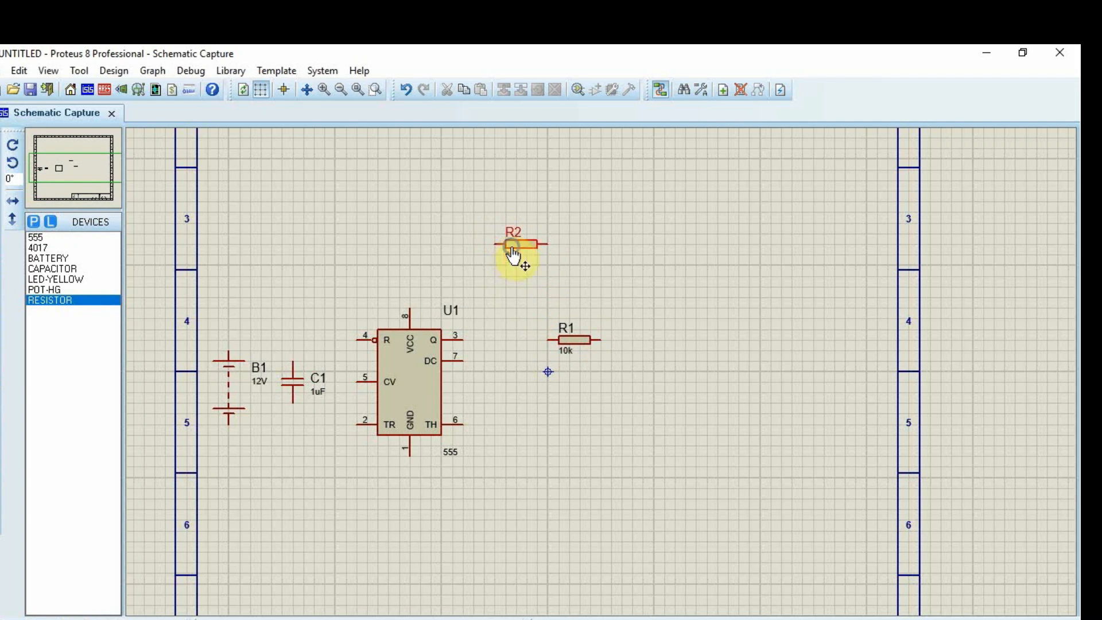
right_click(511, 251)
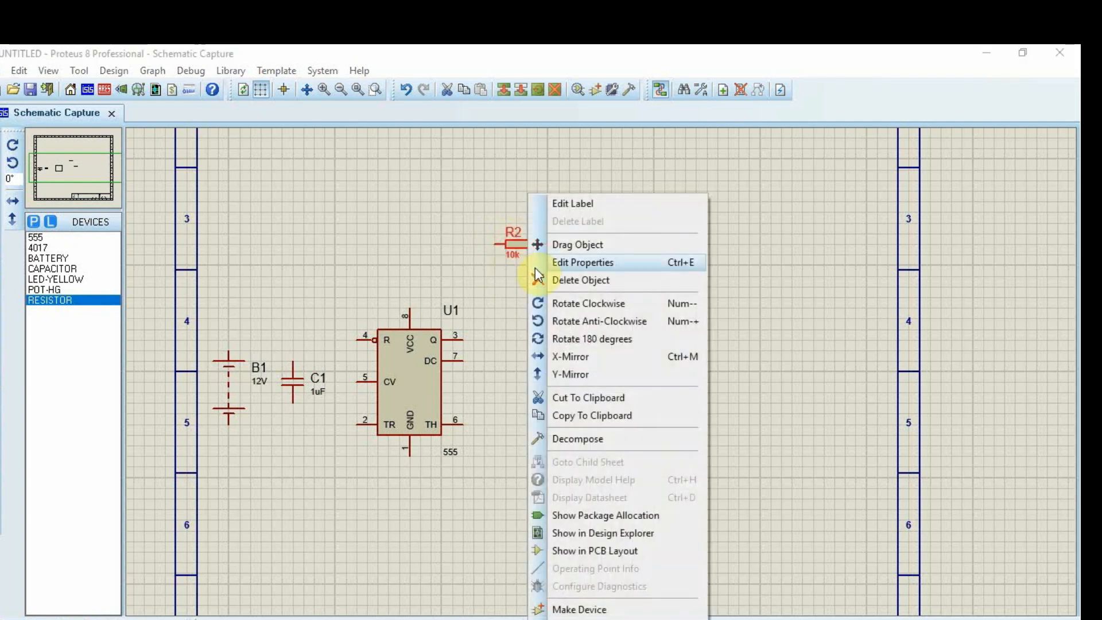
left_click(560, 308)
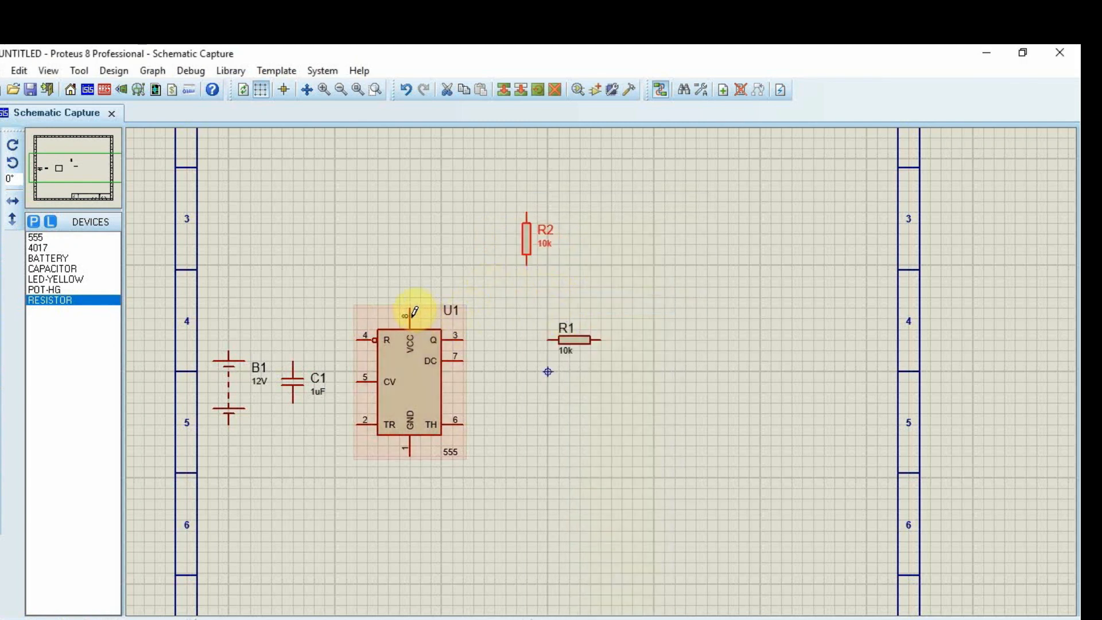
Wire the battery's positive terminal to the upper end of the vertical resistor, forming a supply rail above the 555.
left_click(229, 349)
left_click(531, 203)
left_click(532, 204)
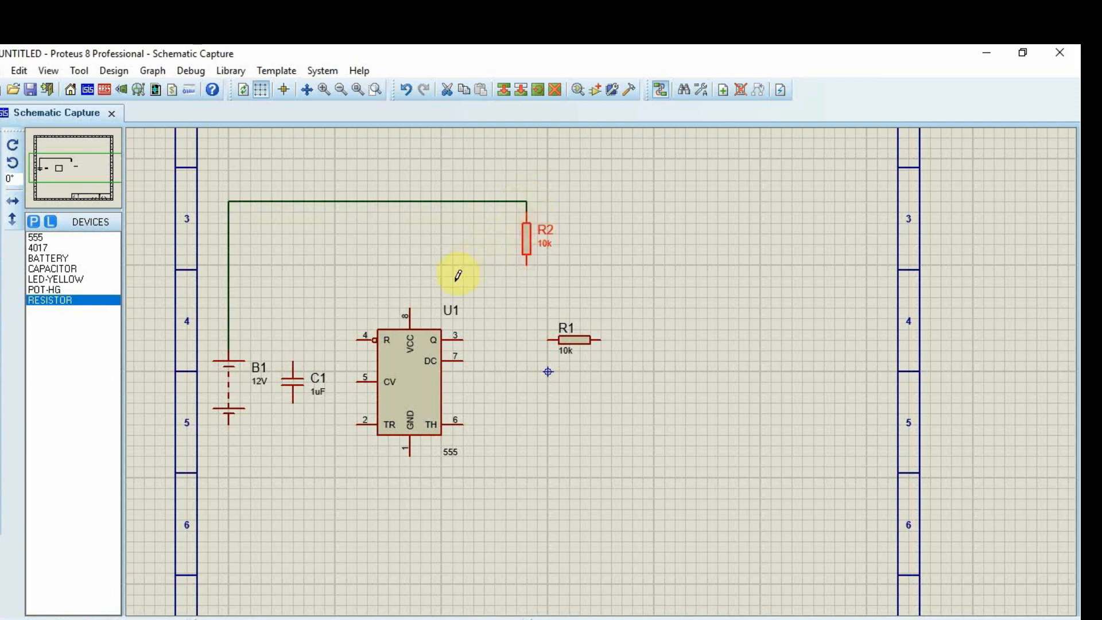
Connect the 555's VCC and reset pins and the upper end of capacitor C1 to the positive supply rail.
left_click(411, 308)
left_click(409, 199)
left_click(358, 338)
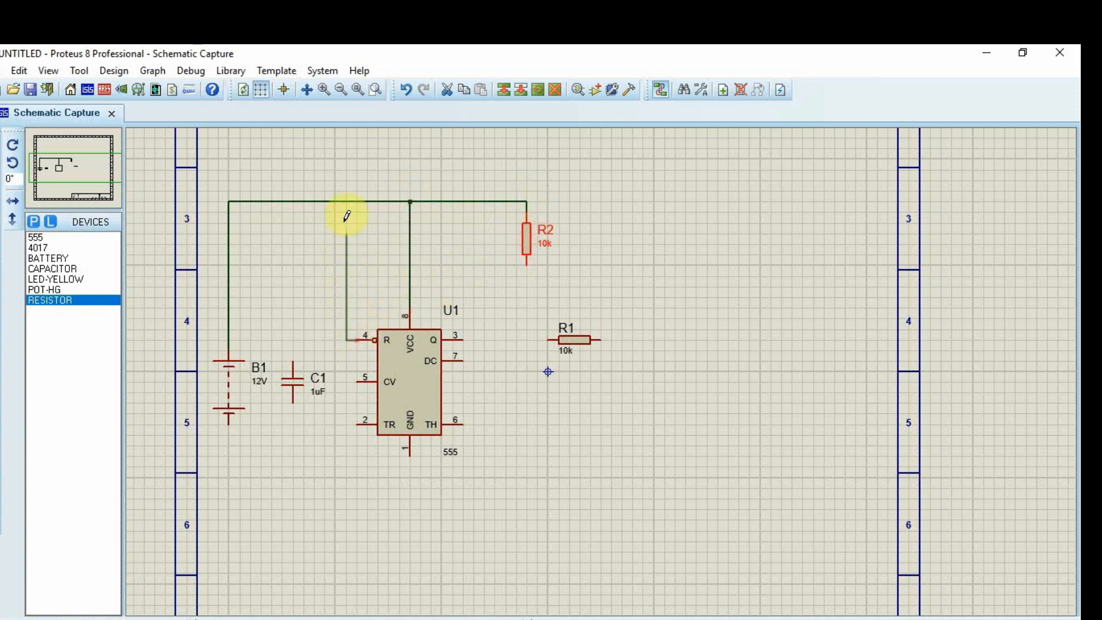
left_click(345, 201)
left_click(293, 360)
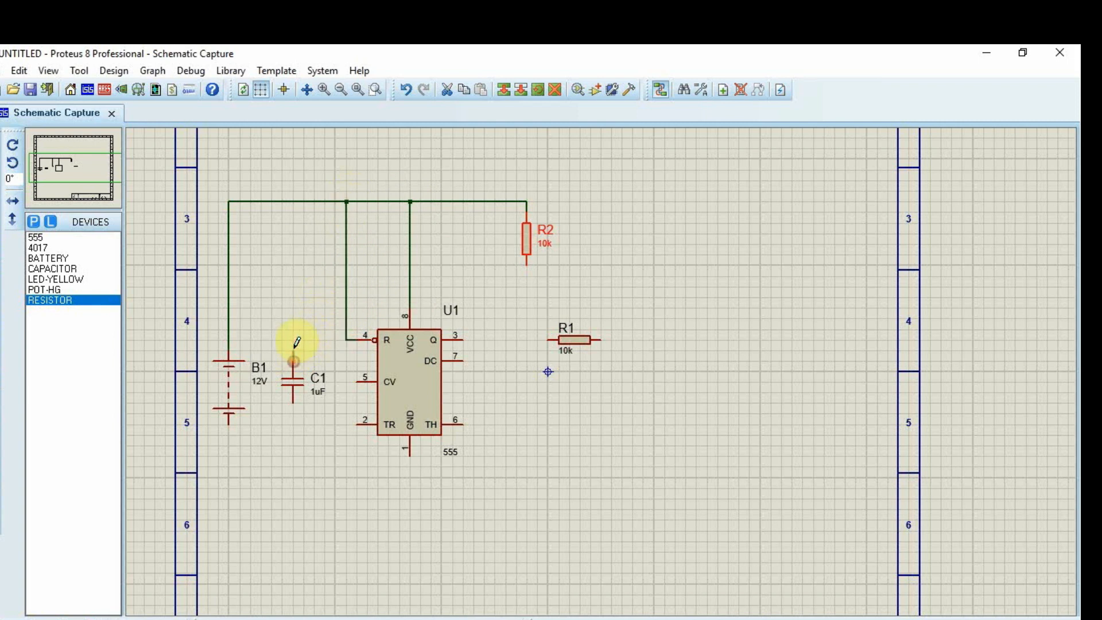
left_click(294, 200)
Place a second capacitor below and to the right of the 555, in line with the vertical resistor.
left_click(54, 268)
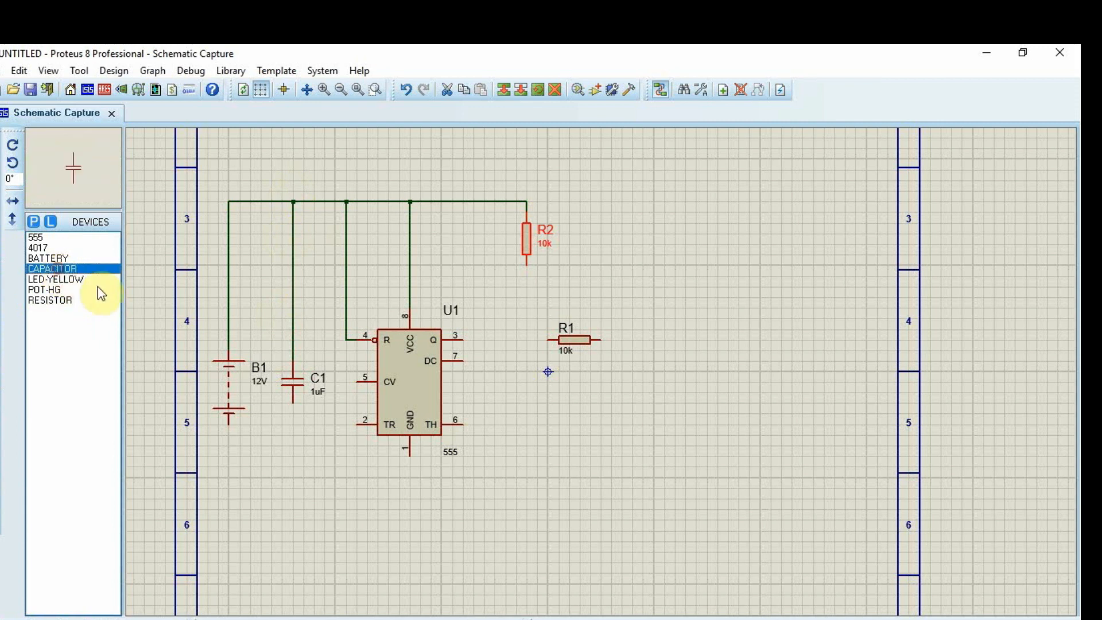
left_click(539, 472)
left_click(526, 500)
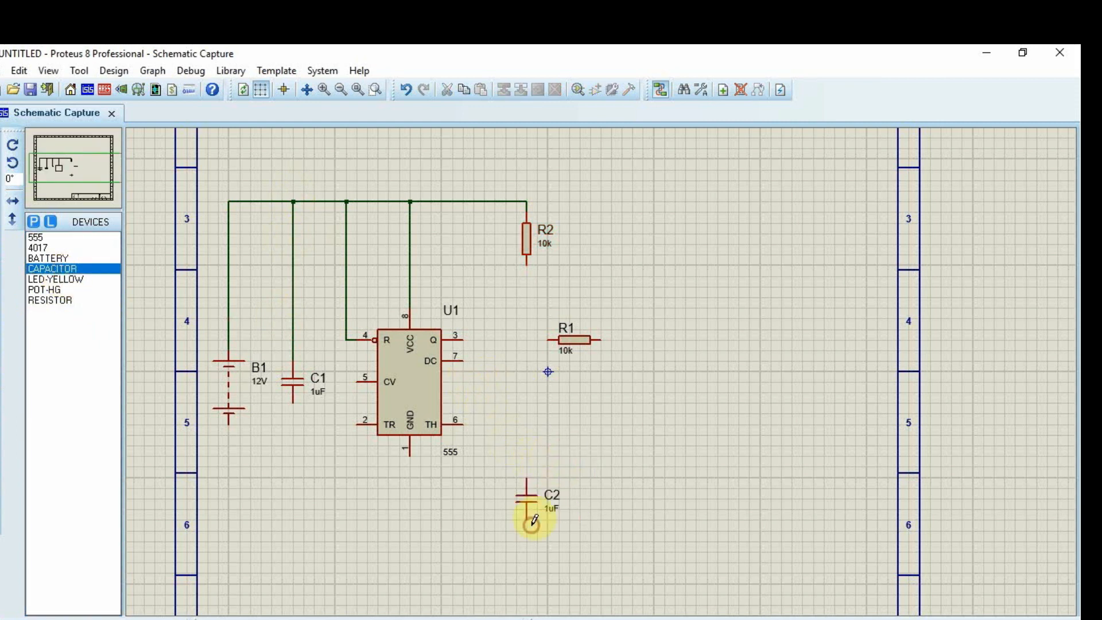
Wire the battery's negative terminal to the lower end of C2 along a ground rail and connect the 555's GND pin to it.
left_click(229, 423)
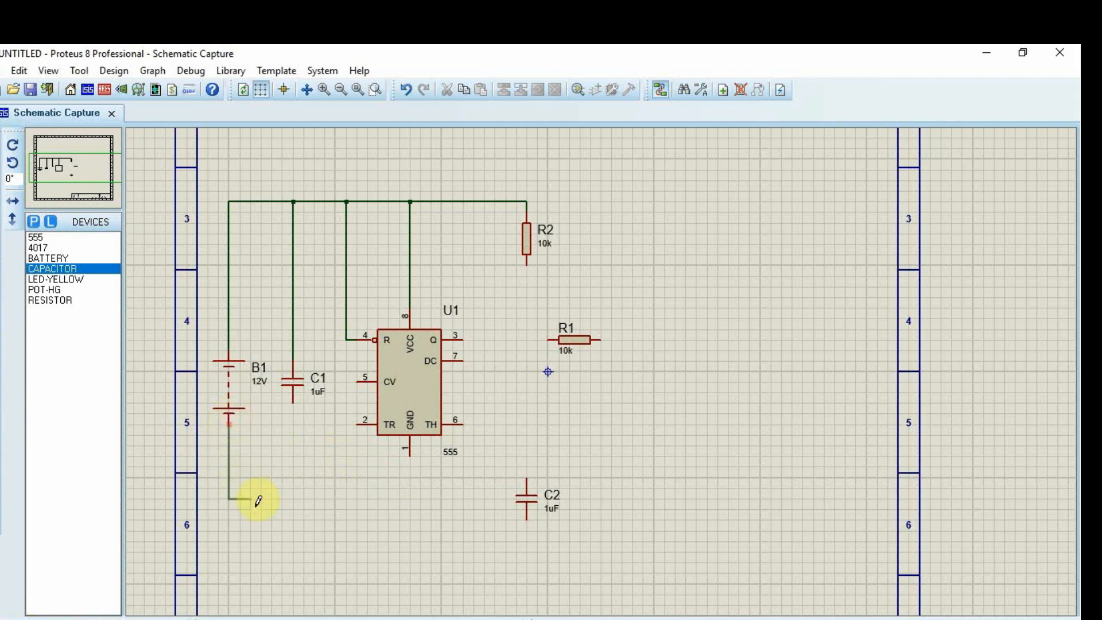
left_click(527, 560)
left_click(528, 518)
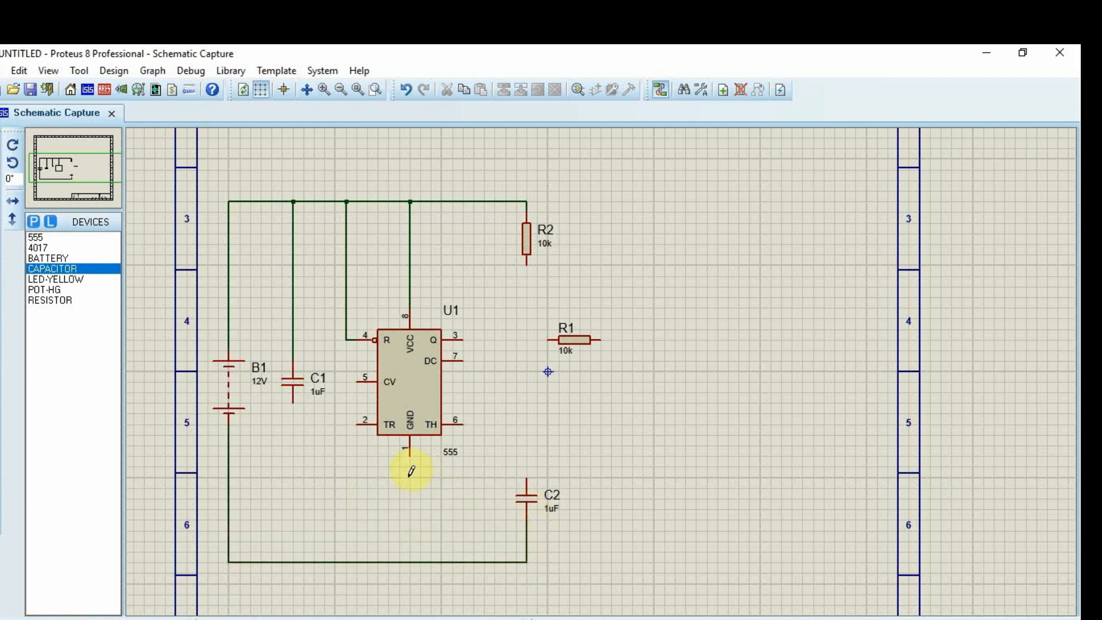
left_click(410, 456)
left_click(408, 561)
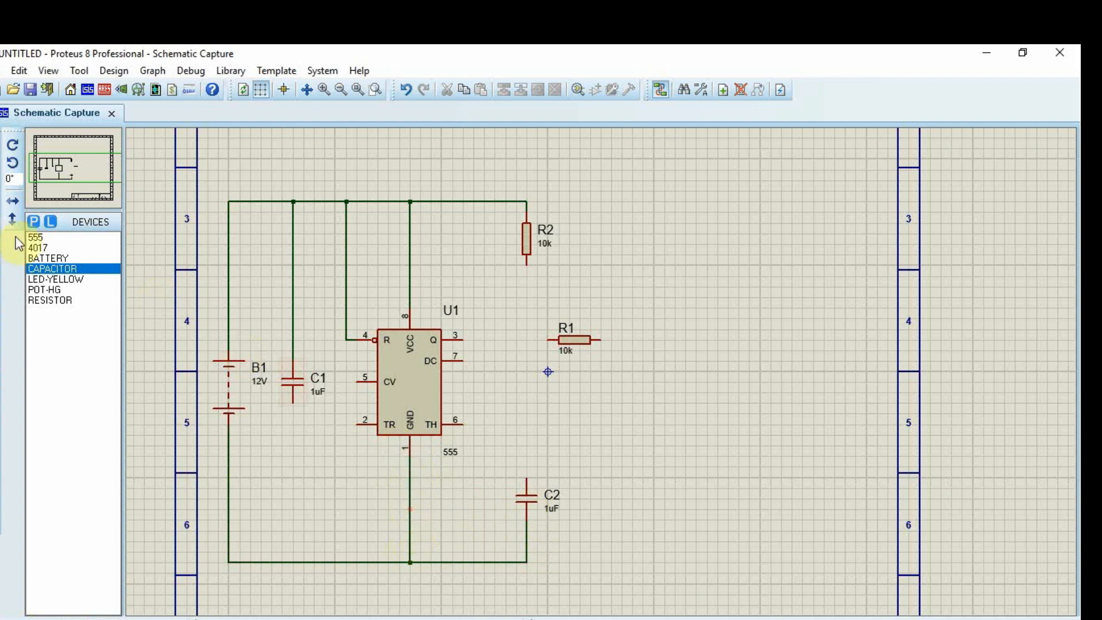
Place the POT-HG potentiometer between R2 and C2 and wire its lower terminal to the upper end of C2.
left_click(55, 290)
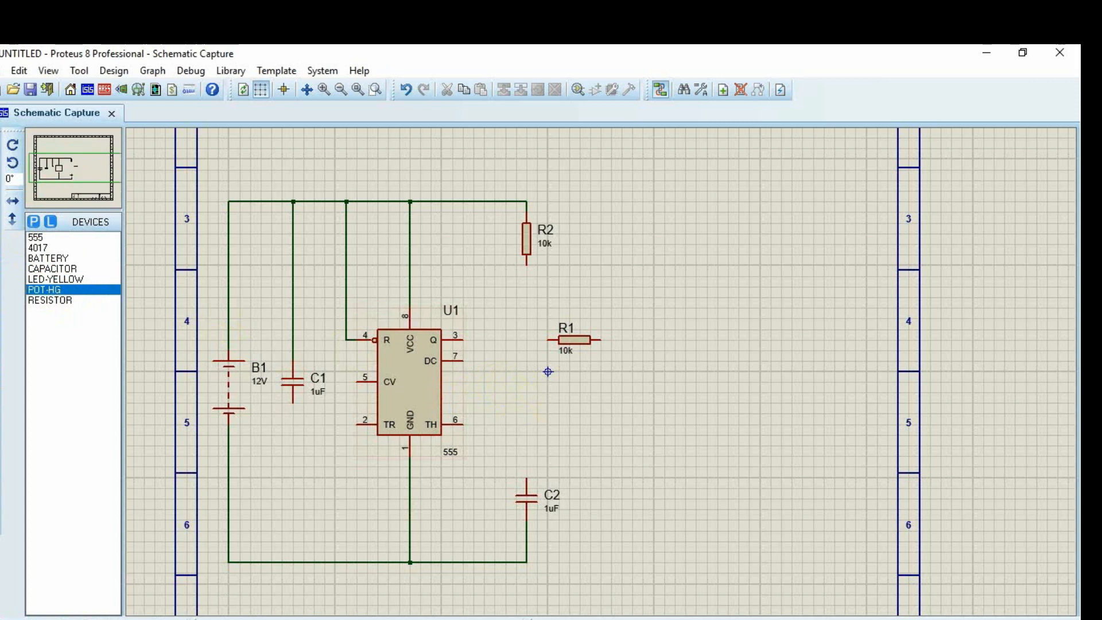
left_click(531, 401)
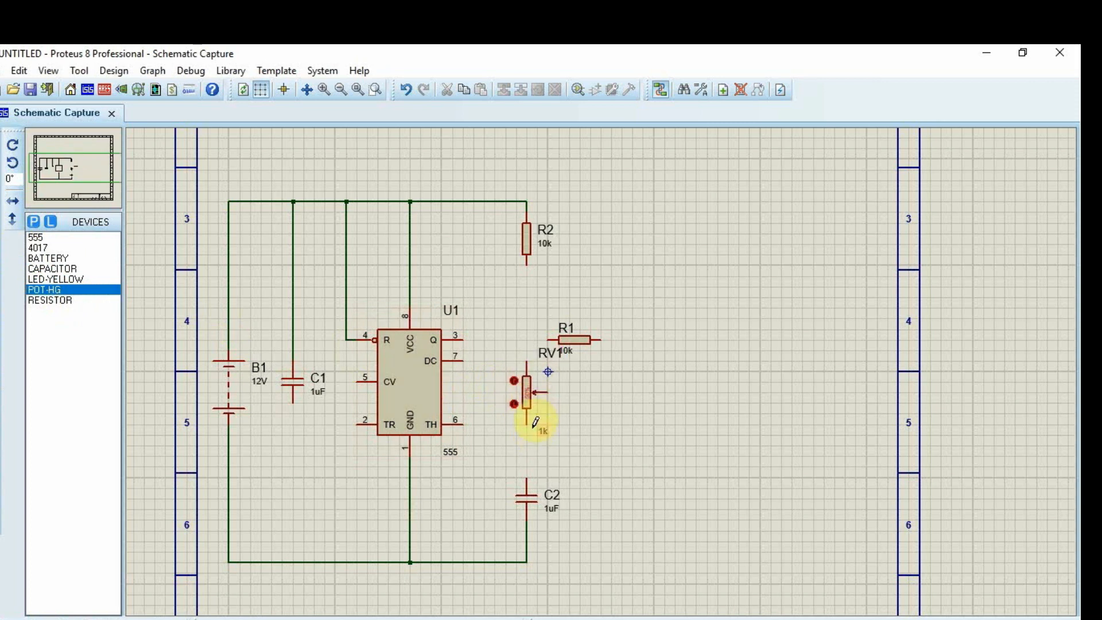
left_click(526, 475)
Wire the 555's trigger pin 2 to the potentiometer–C2 node, and the potentiometer's upper terminal to the lower end of R2.
left_click(354, 425)
left_click(347, 465)
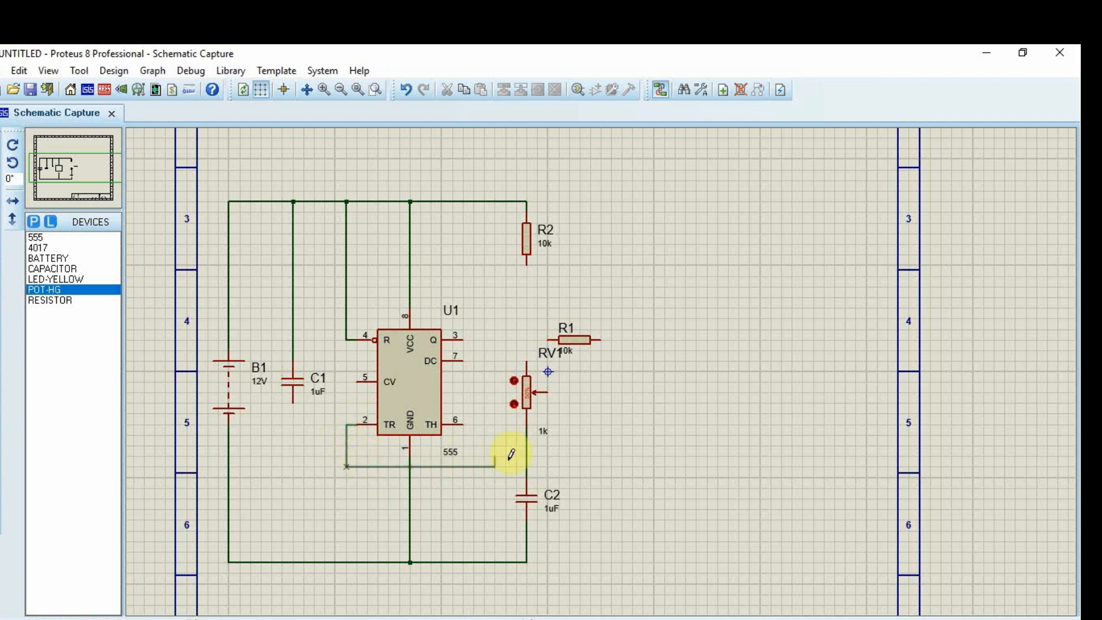
left_click(526, 455)
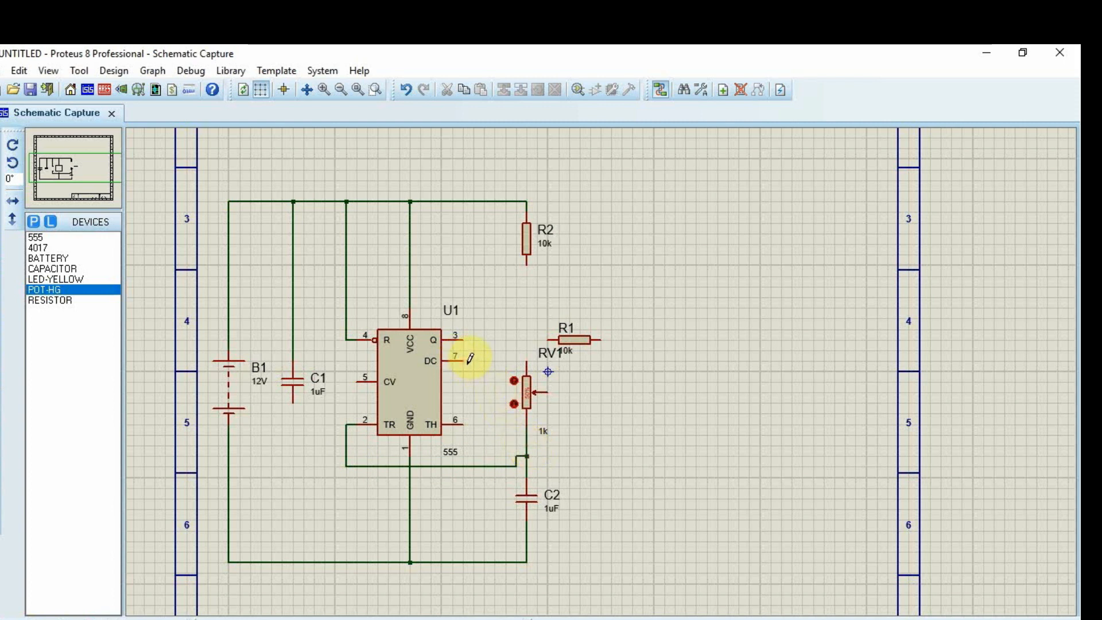
left_click(527, 362)
left_click(526, 256)
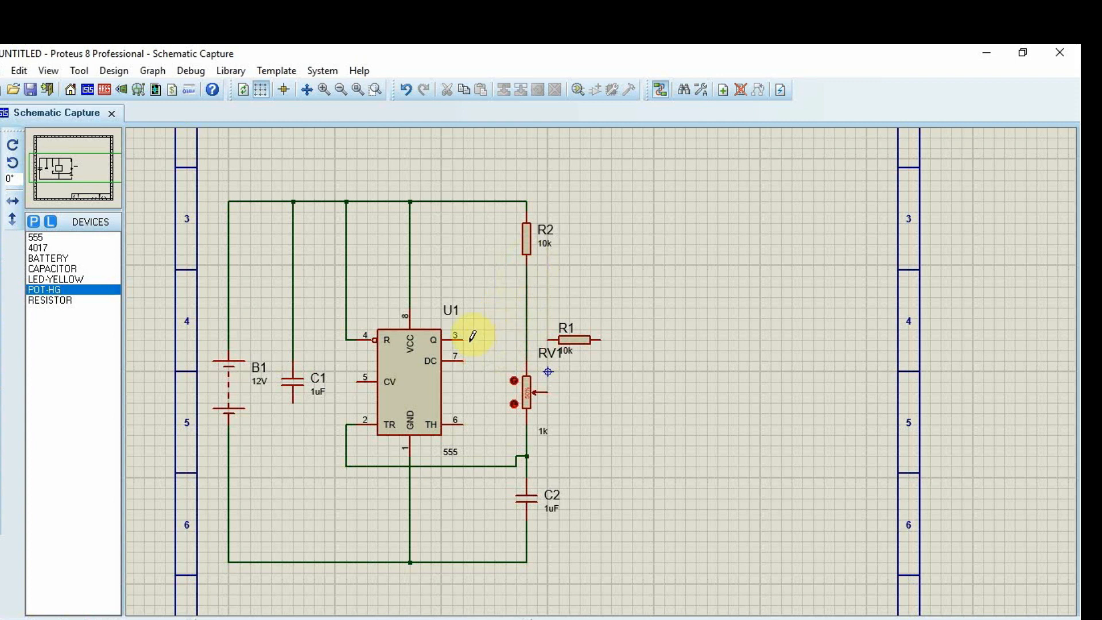
Wire the 555's output pin 3 to resistor R1 and its discharge pin 7 to the node between R2 and the potentiometer.
left_click(464, 339)
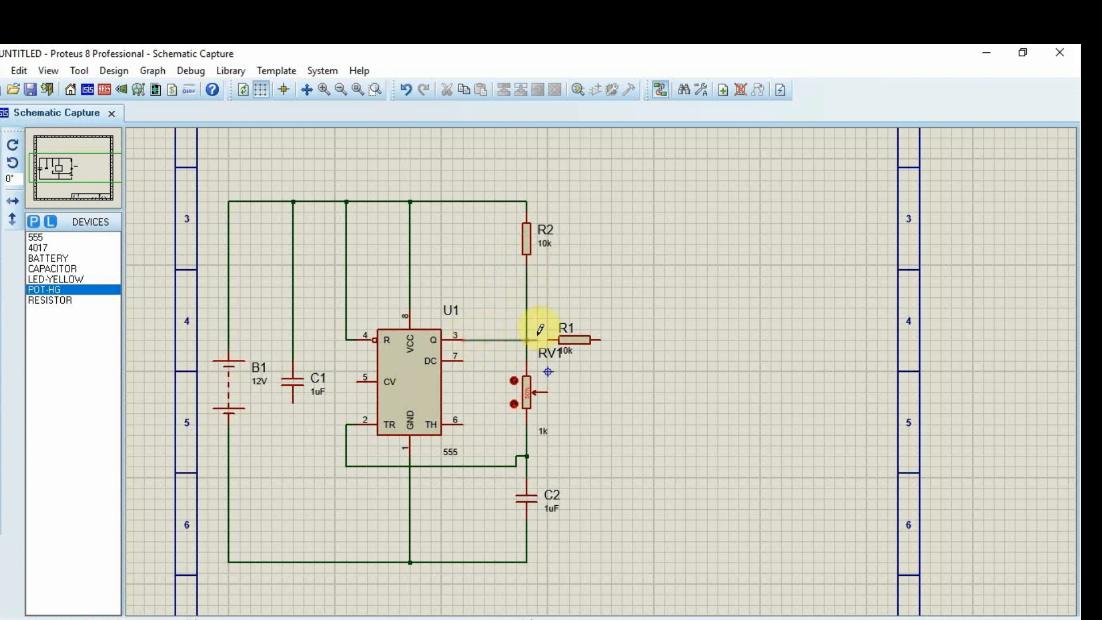
left_click(550, 339)
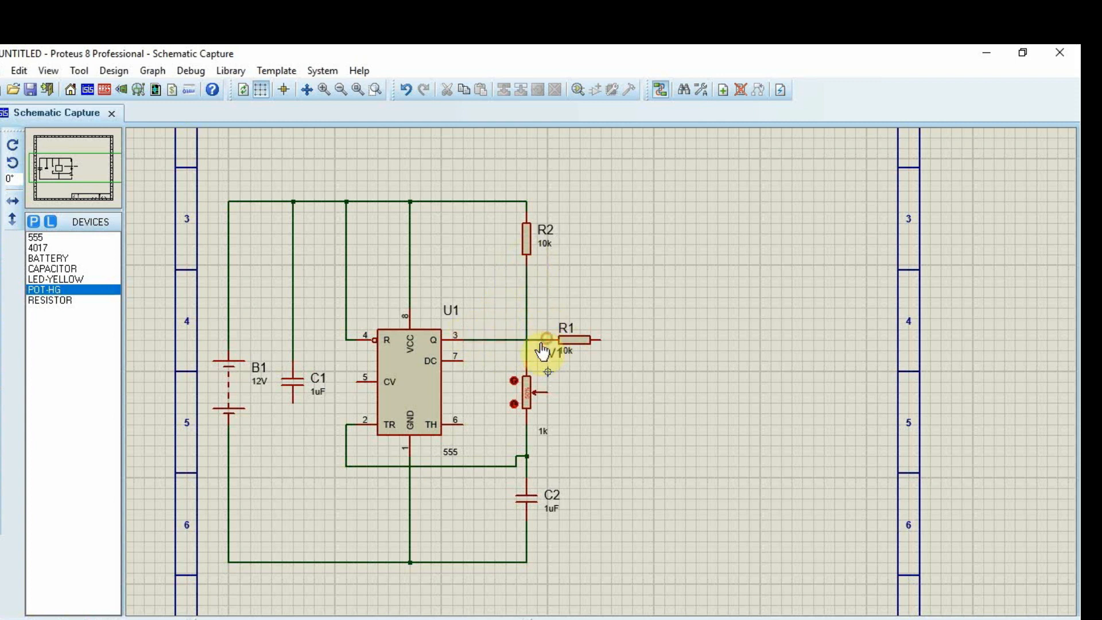
left_click(465, 358)
left_click(526, 350)
Wire the 555's threshold pin 6 to the potentiometer–C2 node and the lower end of C1 to the ground rail.
left_click(463, 420)
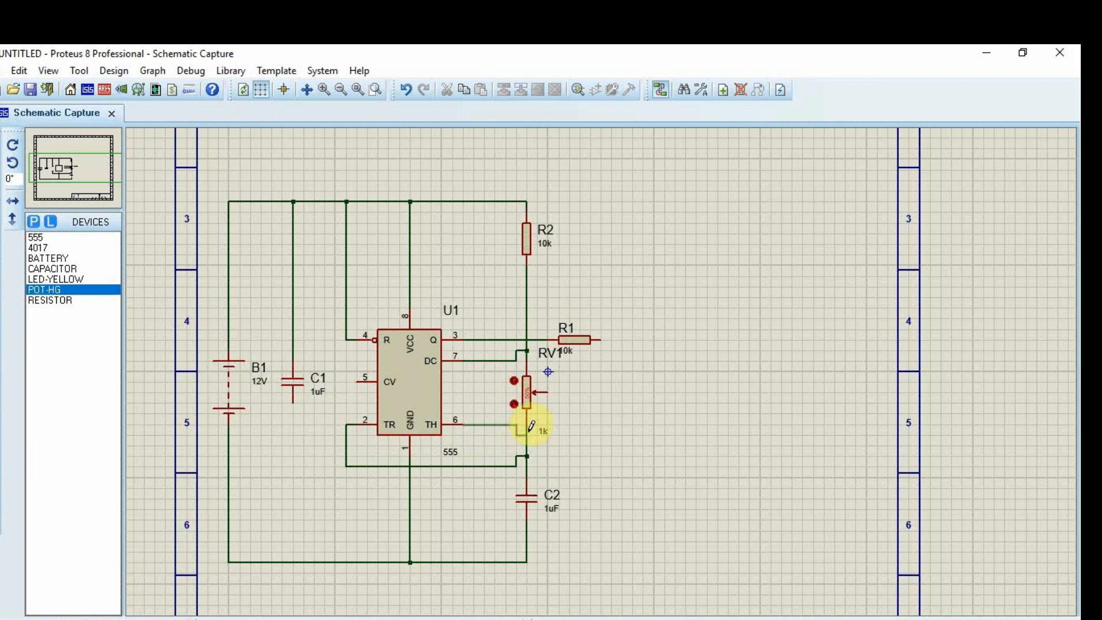
left_click(527, 433)
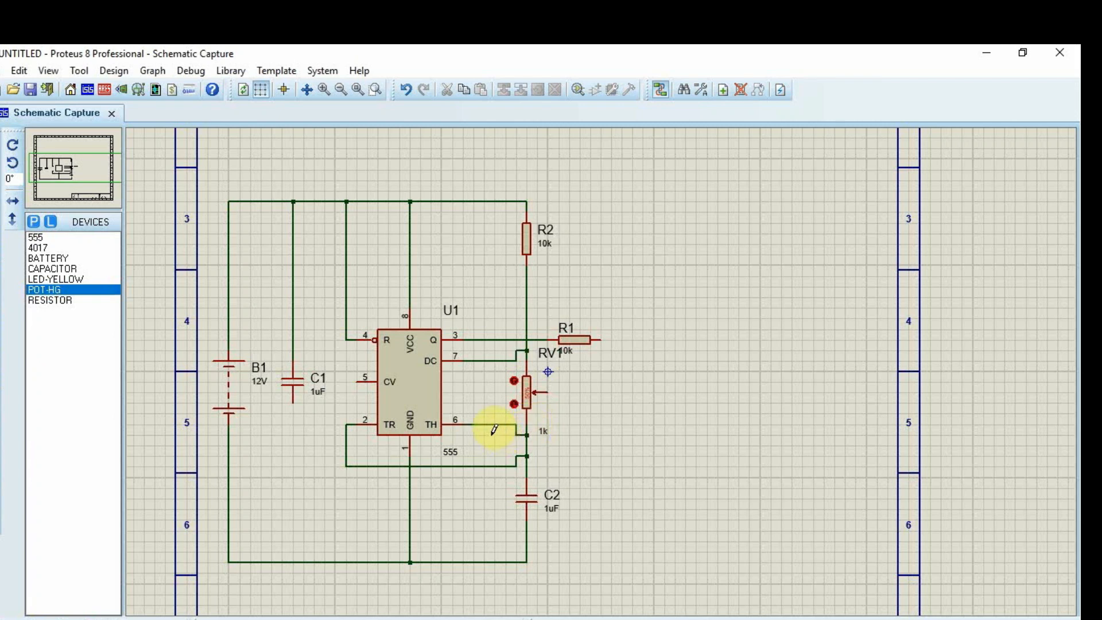
left_click(293, 407)
left_click(294, 562)
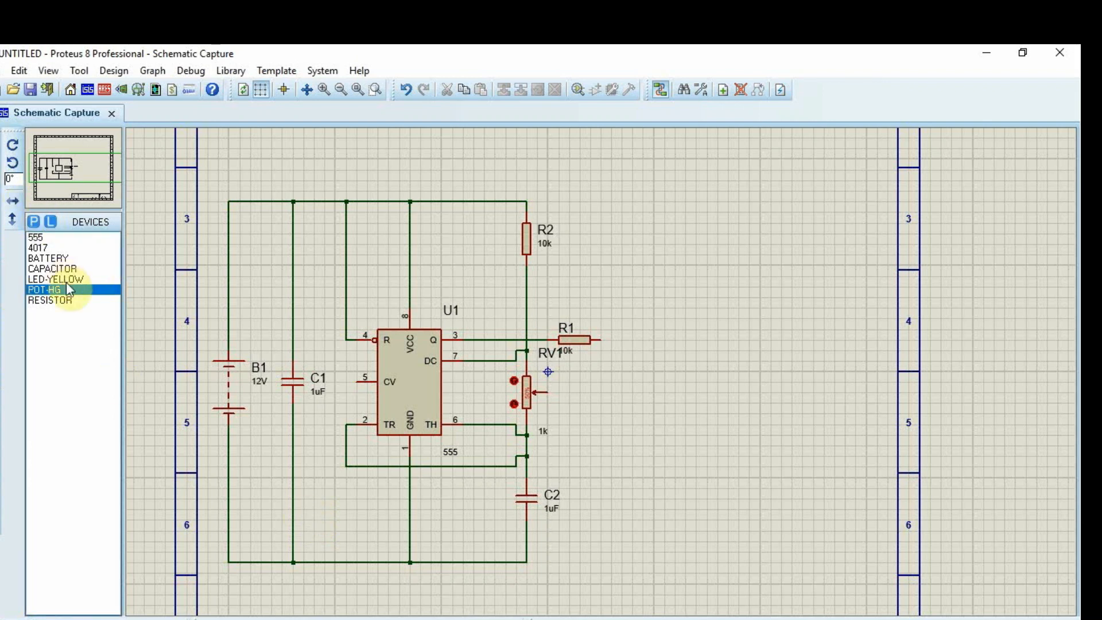
Place the 4017 counter to the right of R1, with its CLK pin level with the resistor.
left_click(50, 247)
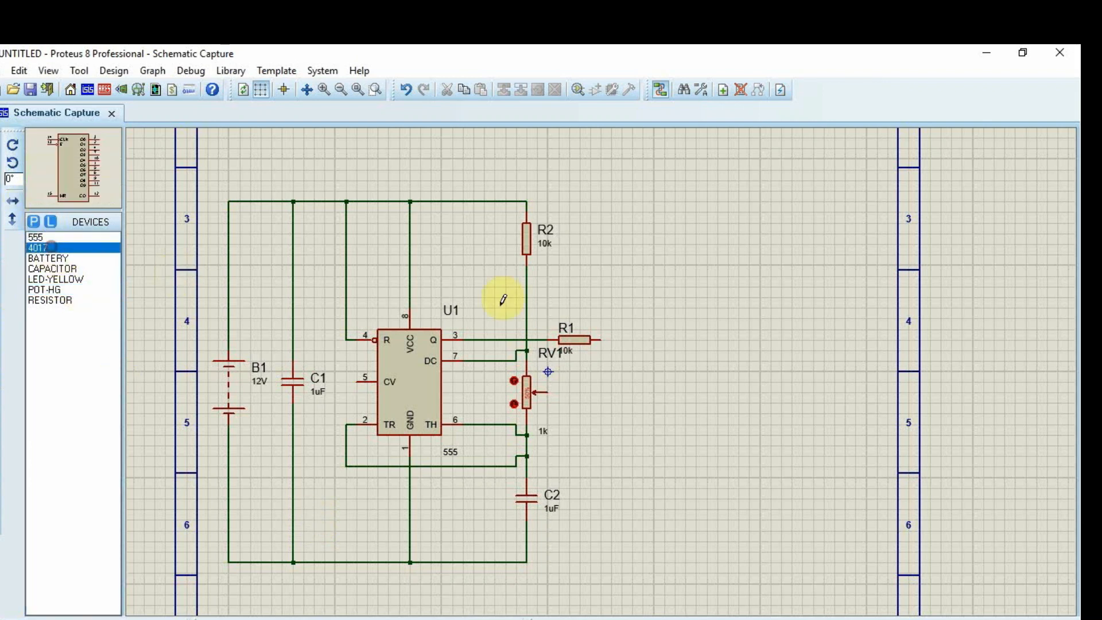
left_click(636, 351)
left_click(664, 336)
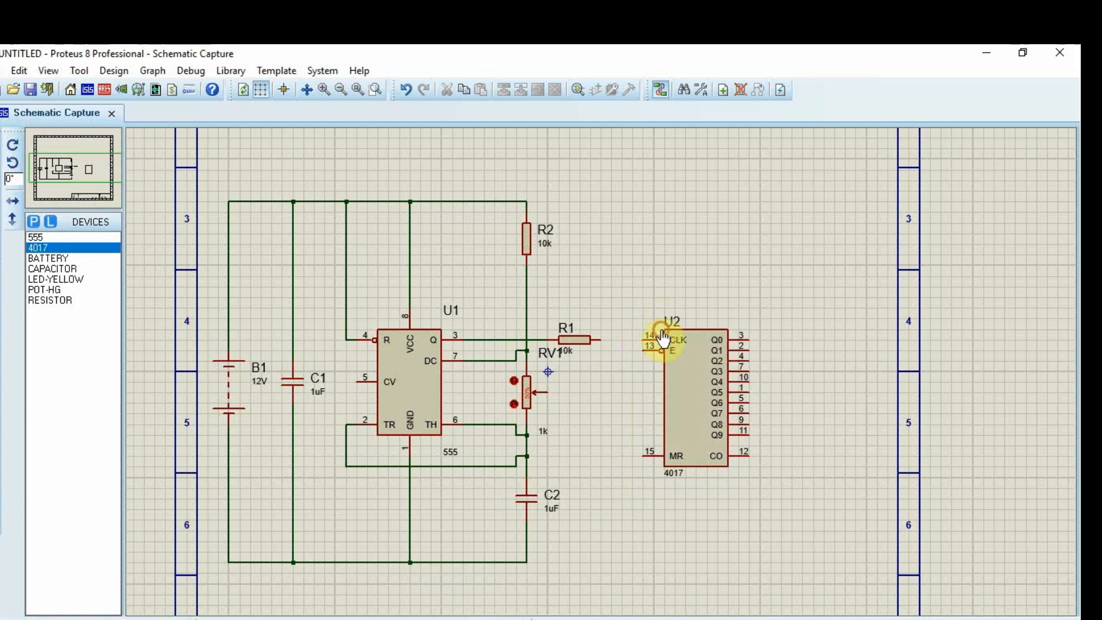
Place seven LED-YELLOW devices side by side in a row from the right sheet border to the 4017's CO pin.
left_click(51, 279)
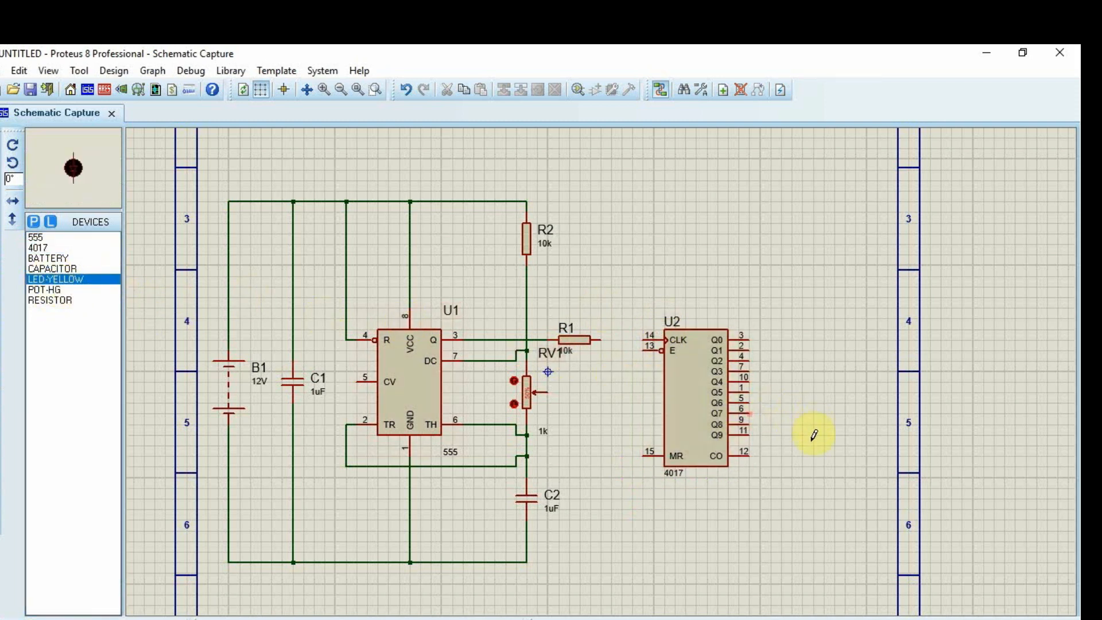
left_click(897, 445)
left_click(888, 456)
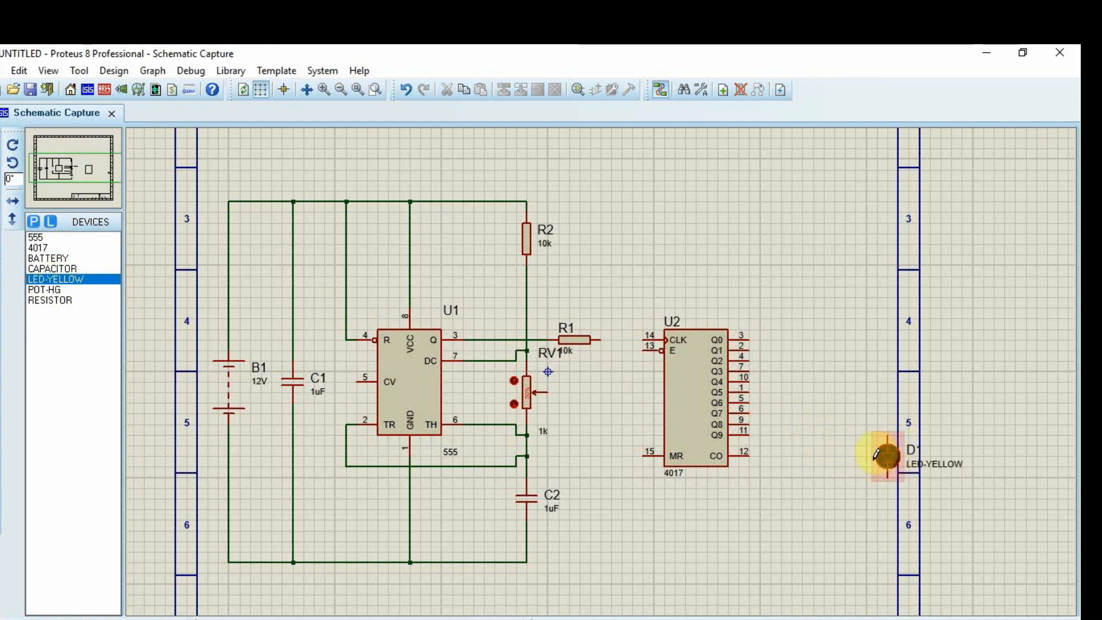
left_click(867, 457)
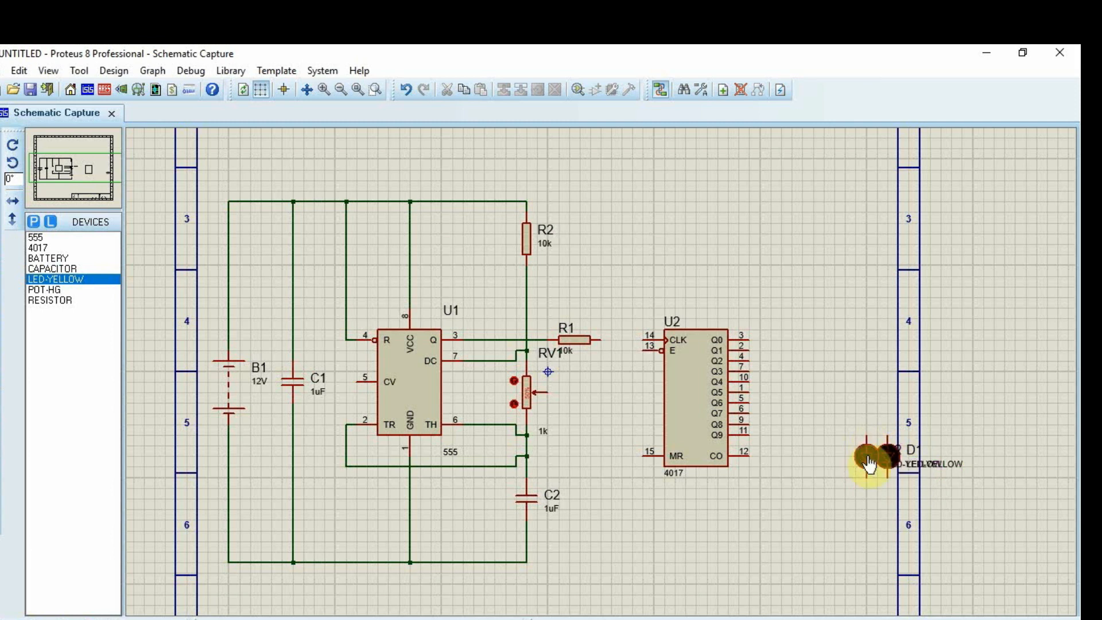
left_click(844, 456)
left_click(844, 457)
left_click(835, 456)
left_click(824, 457)
left_click(801, 457)
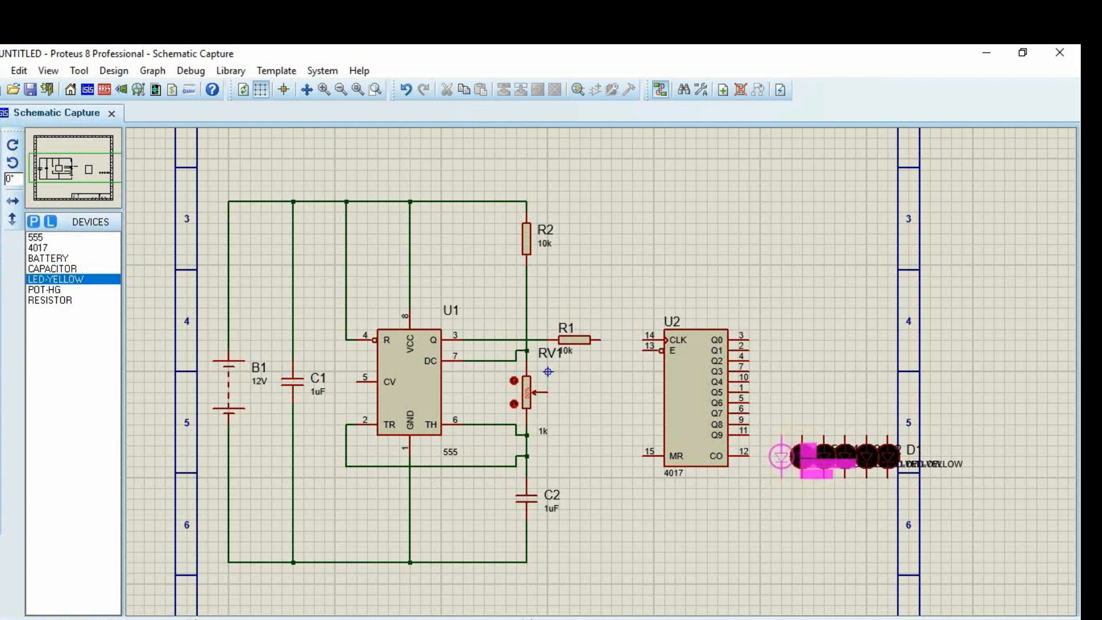
left_click(762, 458)
Move the row of seven yellow LEDs down so it sits below the level of the 4017's CO pin.
left_click(793, 463)
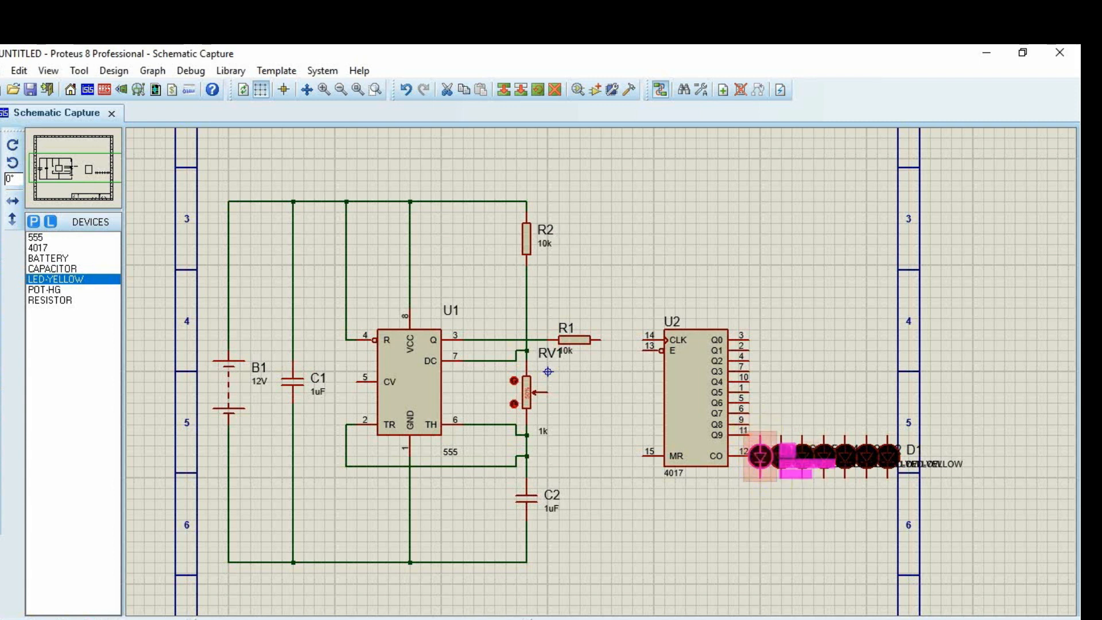
left_click_drag(779, 482, 778, 493)
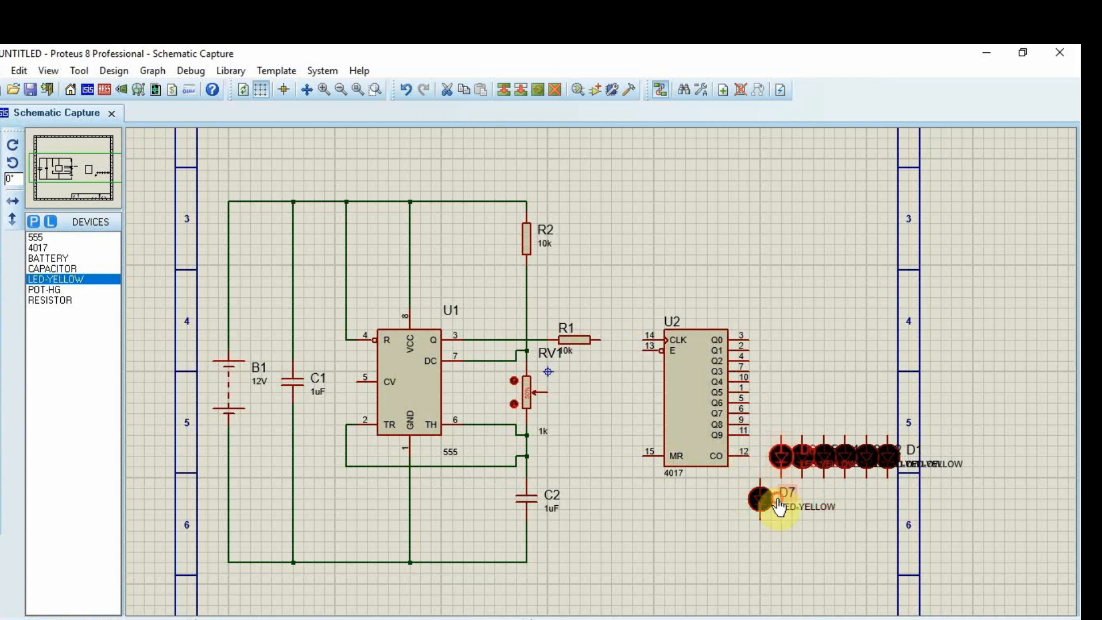
left_click_drag(785, 445, 855, 509)
left_click(824, 467)
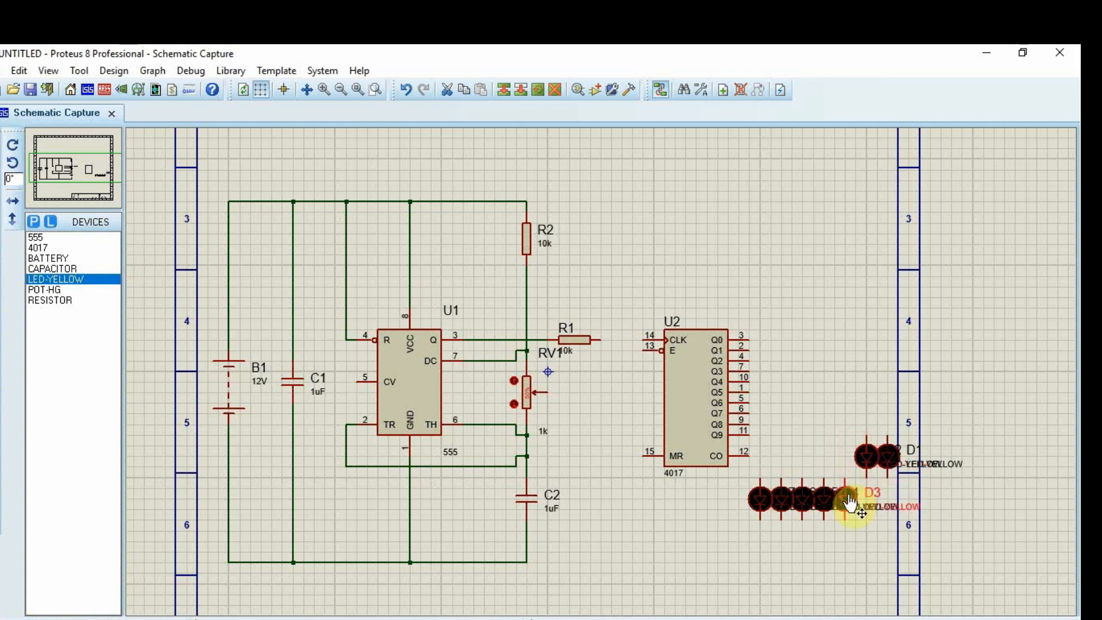
left_click(861, 459)
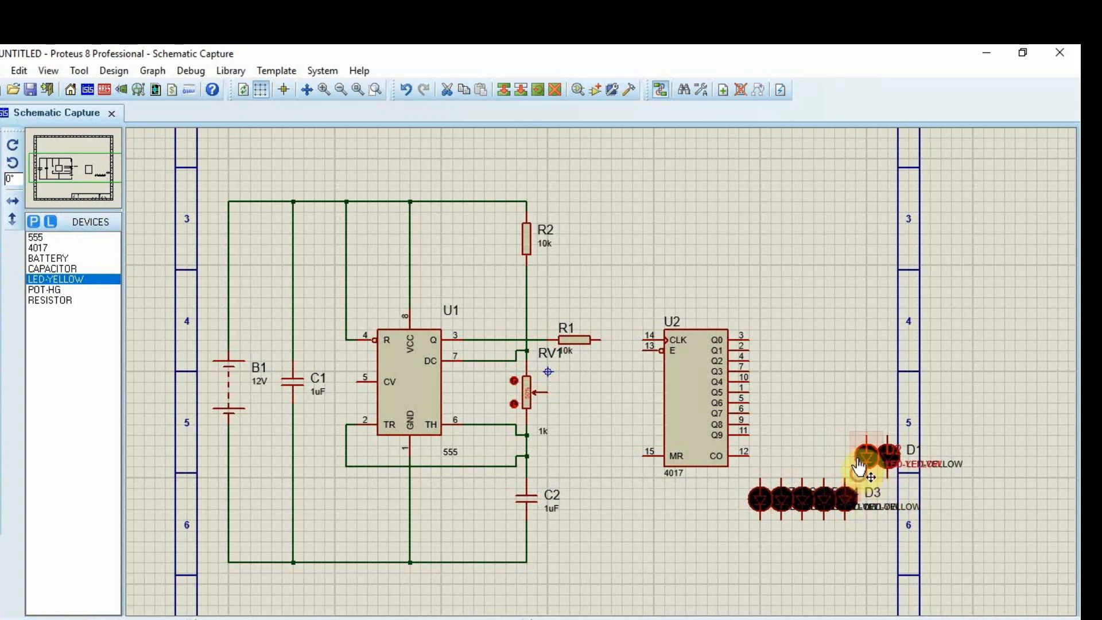
left_click_drag(859, 465, 872, 508)
left_click(889, 467)
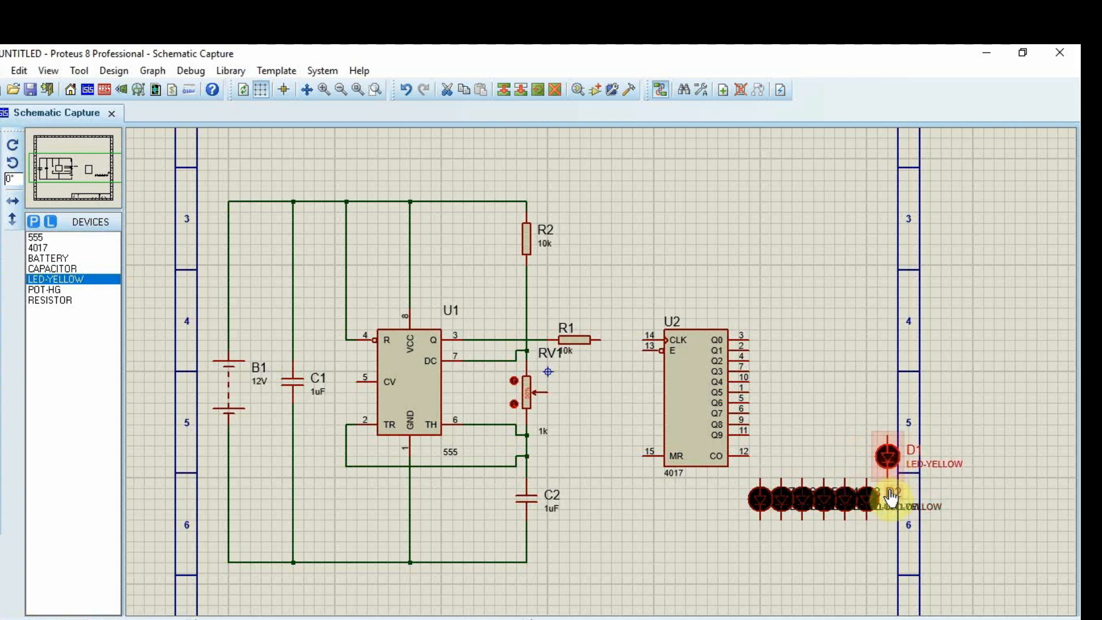
left_click_drag(888, 467, 888, 499)
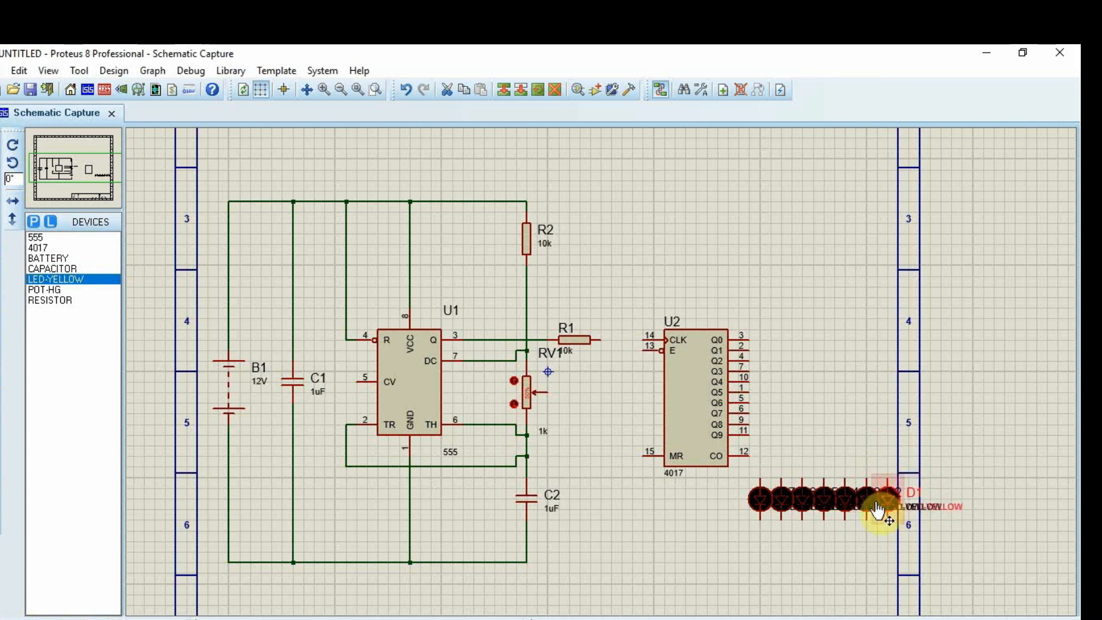
Wire the 4017's outputs Q0 to Q3 to the upper pins of the LEDs, from D1 leftward to the fourth LED.
left_click(765, 342)
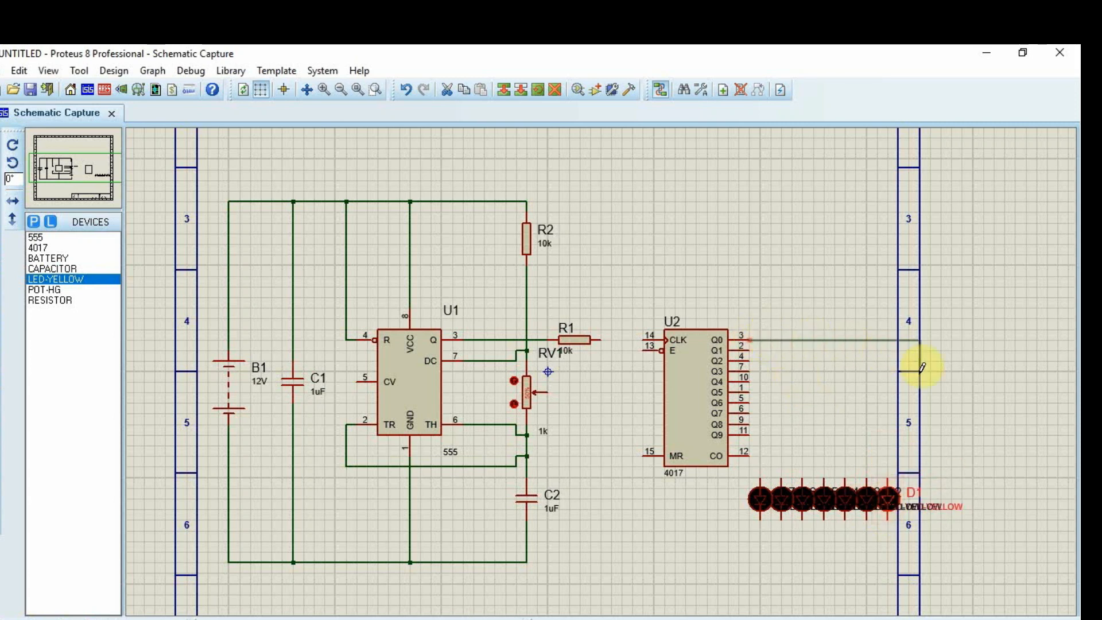
left_click(889, 482)
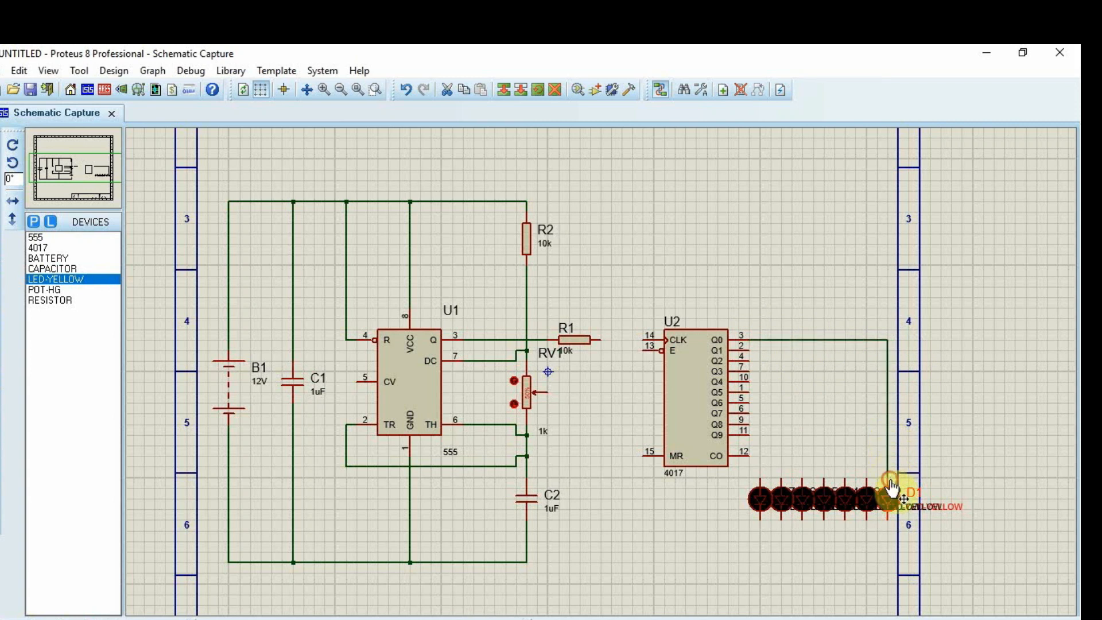
left_click(751, 351)
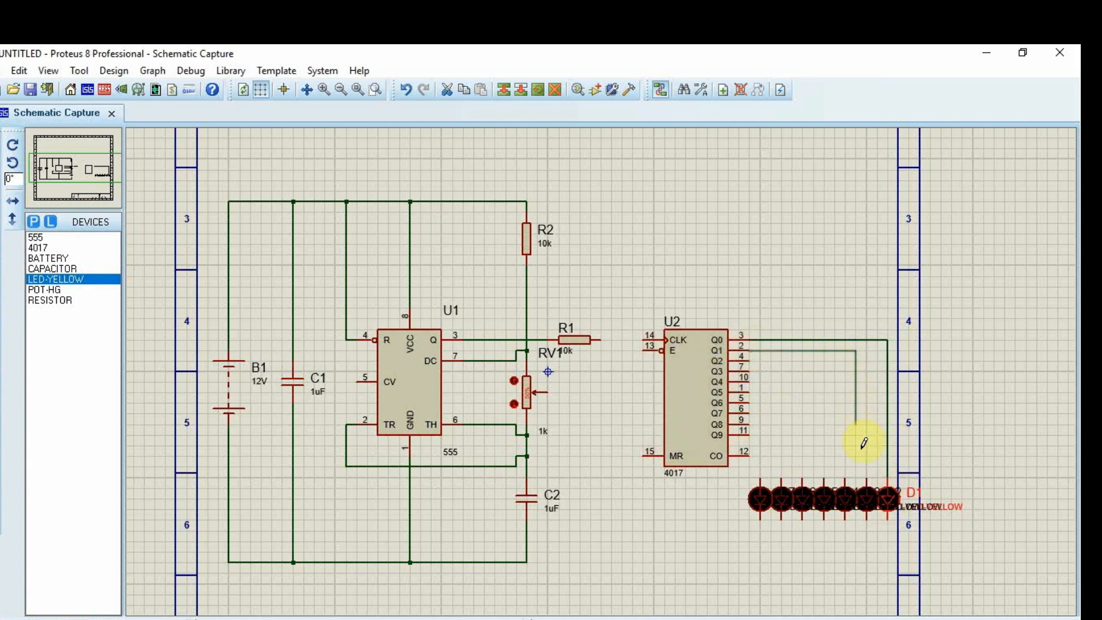
left_click(866, 481)
left_click(749, 360)
left_click(844, 481)
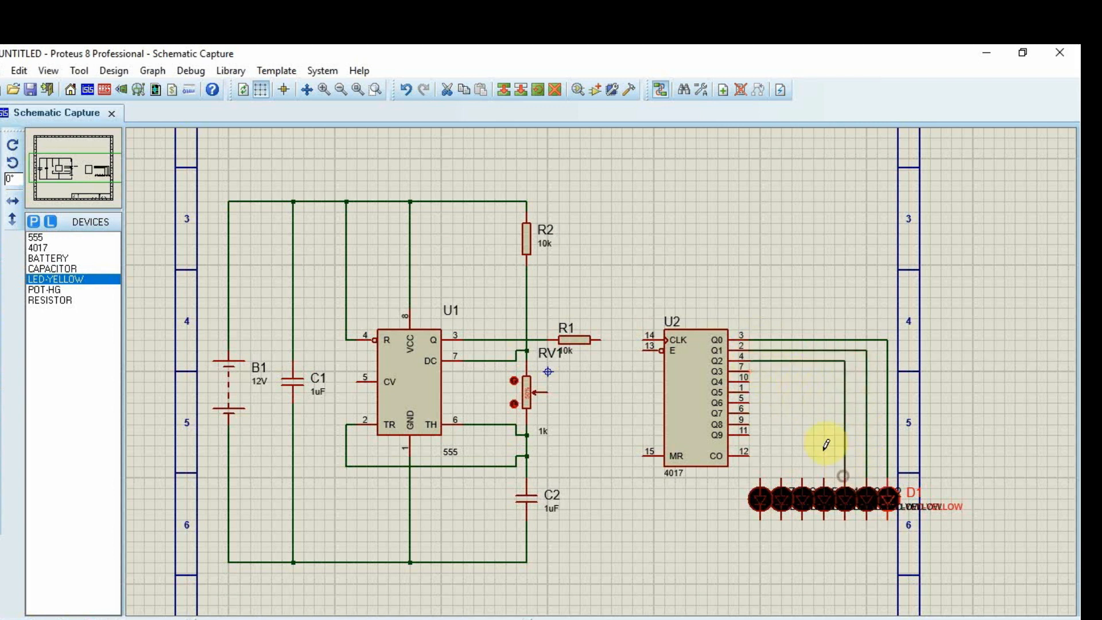
left_click(750, 370)
left_click(823, 481)
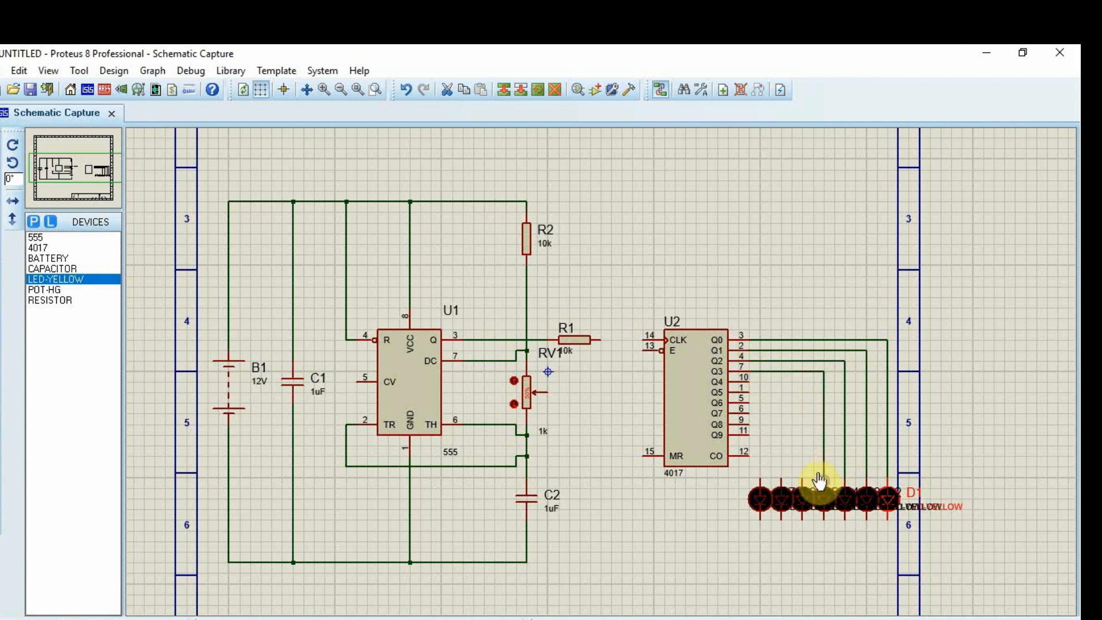
Wire the 4017's outputs Q4, Q5 and Q6 to the upper pins of the three remaining LEDs, continuing leftward.
left_click(750, 381)
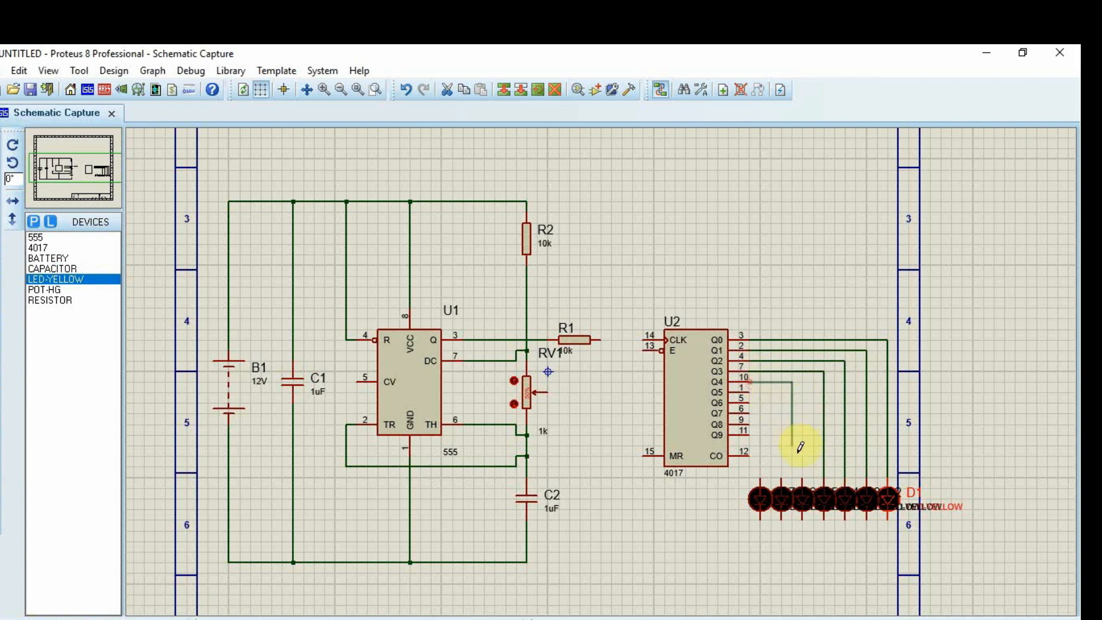
left_click(801, 479)
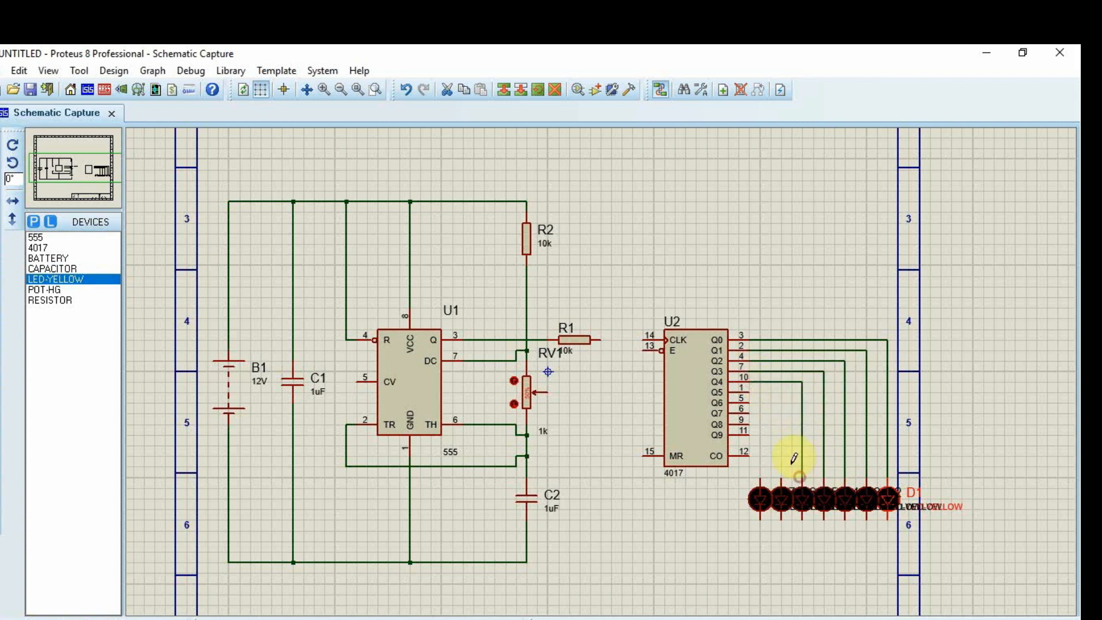
left_click(752, 390)
left_click(780, 481)
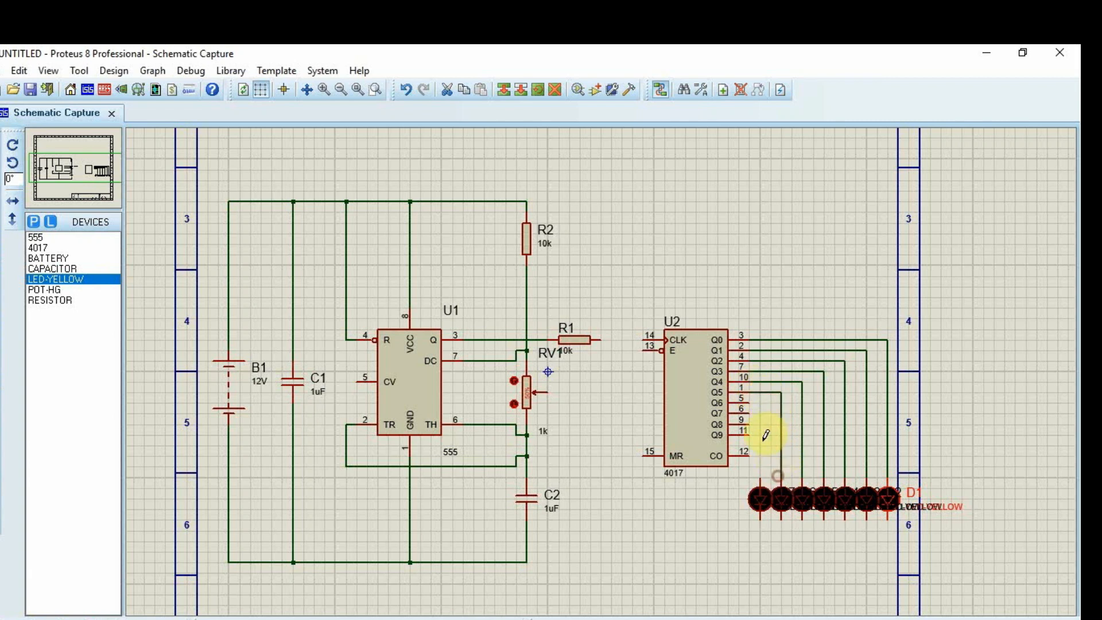
left_click(749, 402)
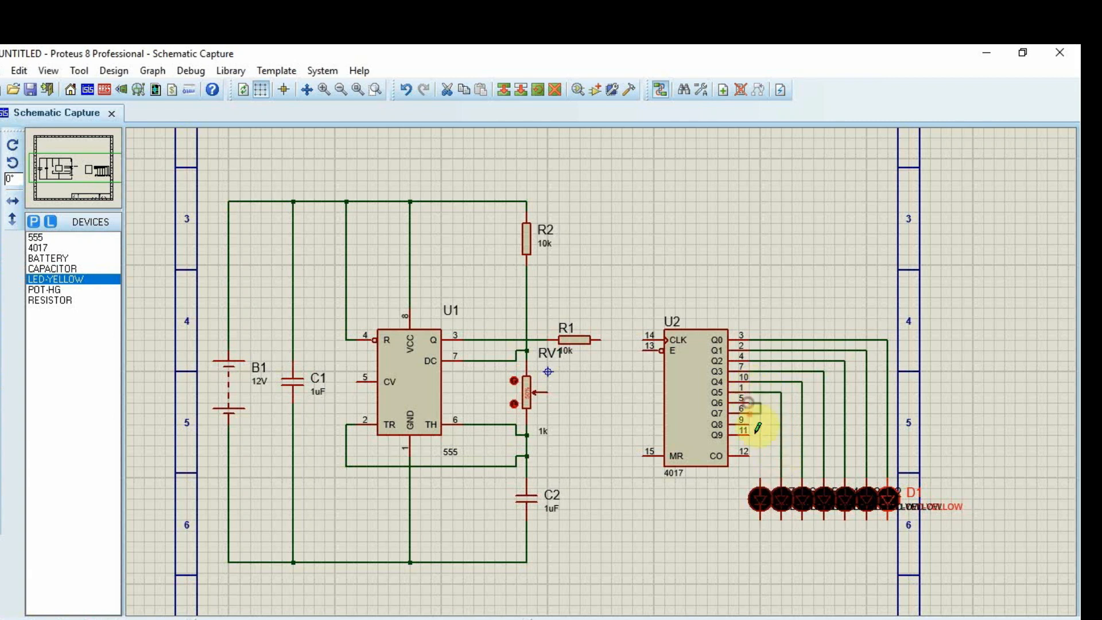
left_click(760, 487)
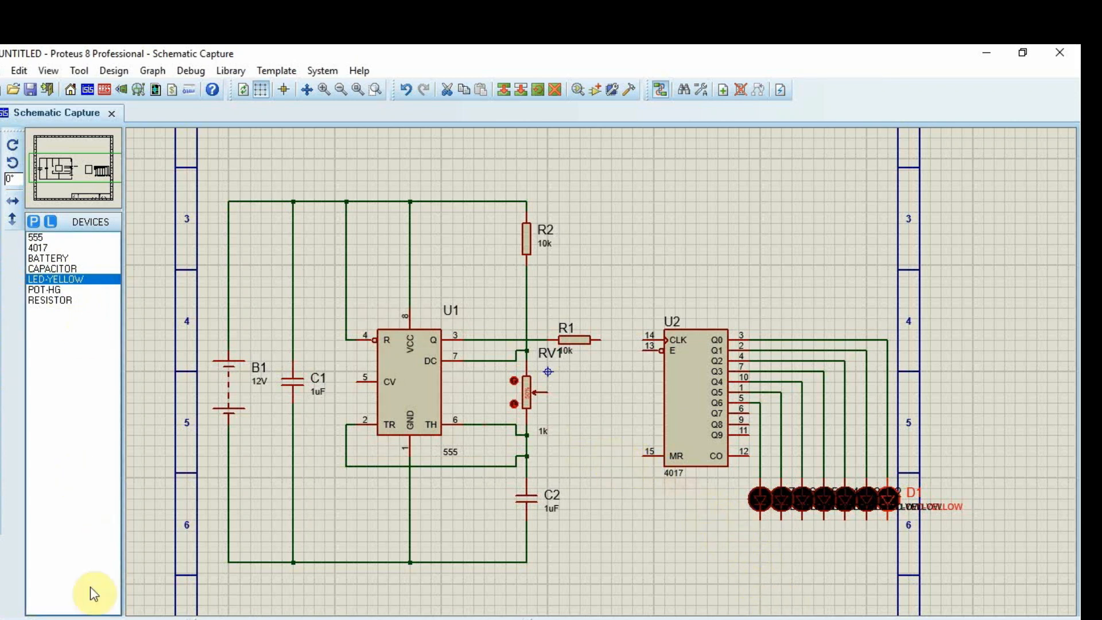
Move the 4017 counter left, closer to resistor R1, keeping its CLK pin level with the resistor.
left_click(670, 376)
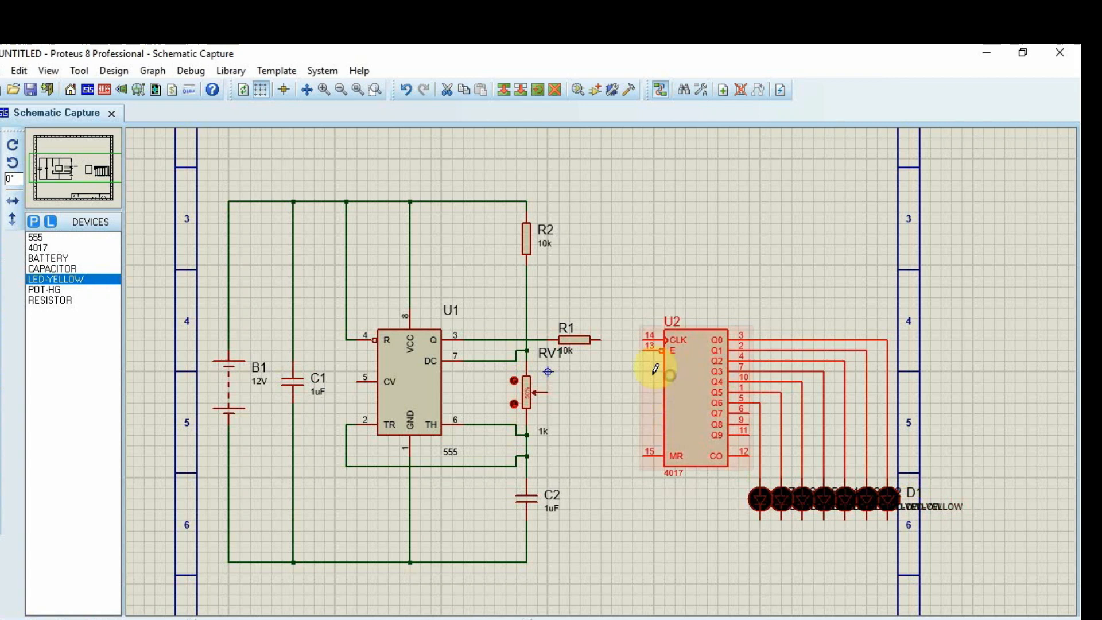
left_click(688, 392)
left_click_drag(656, 393, 652, 394)
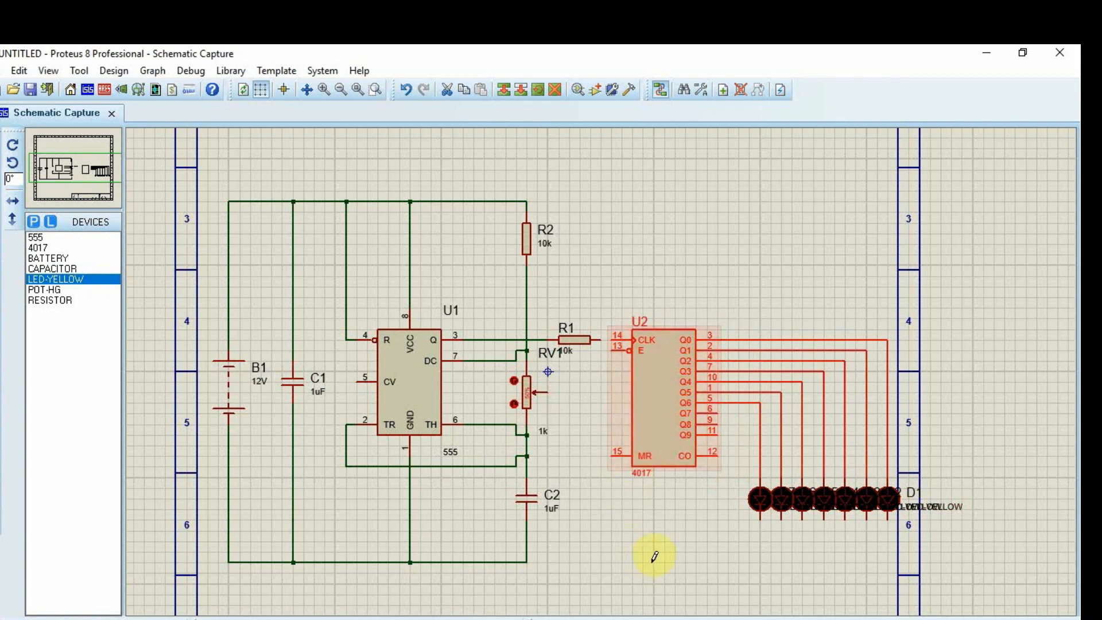
Place two more LED-YELLOW devices at the left end of the LED row.
left_click(86, 279)
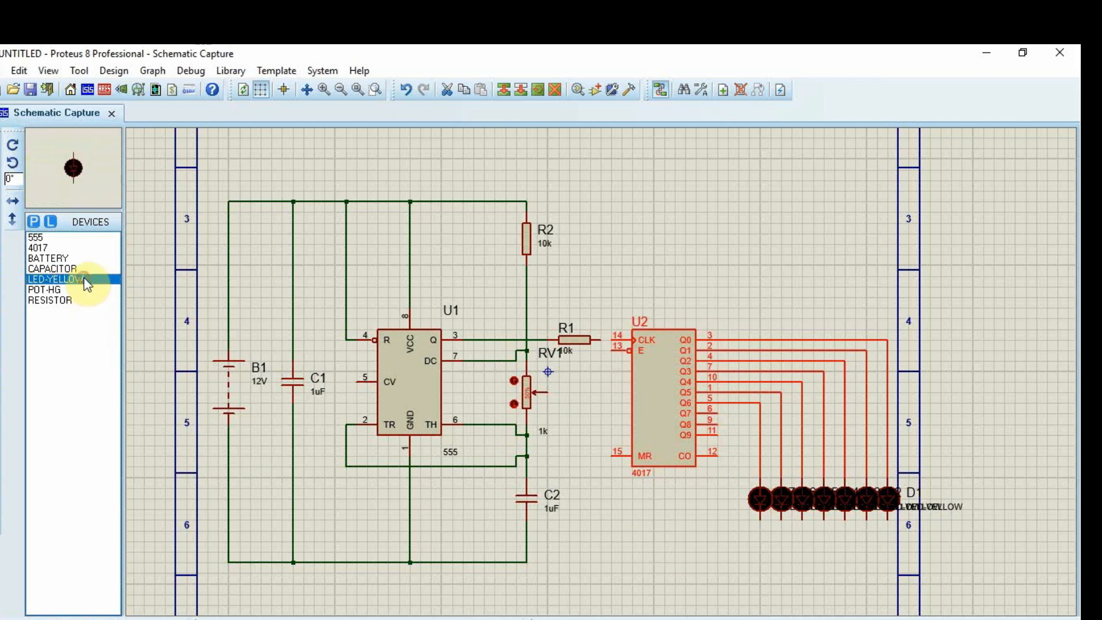
left_click(733, 488)
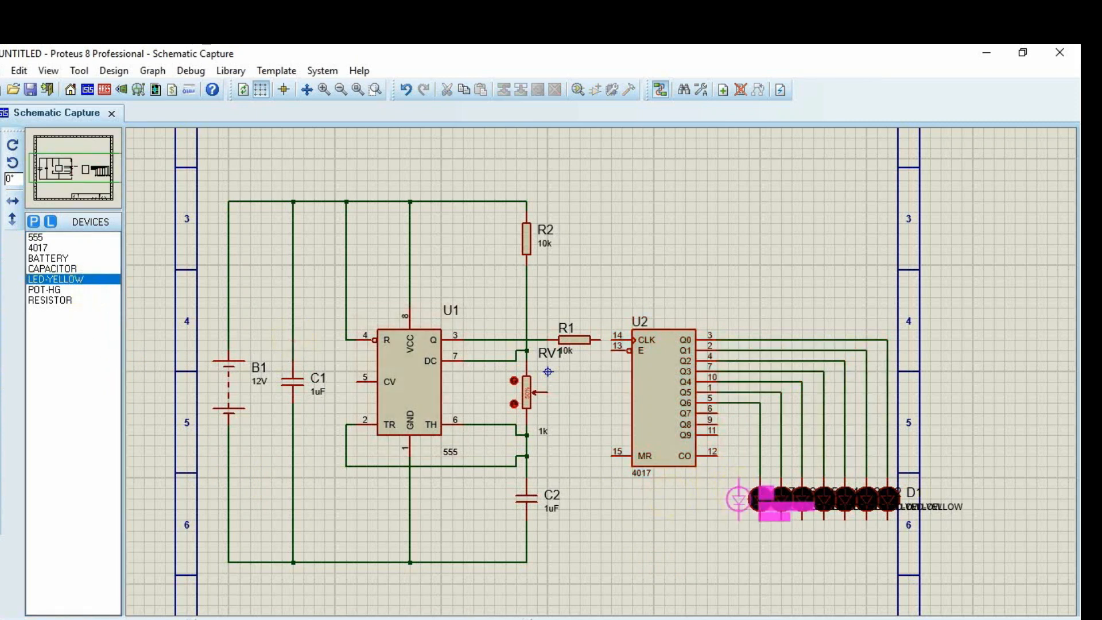
left_click(737, 498)
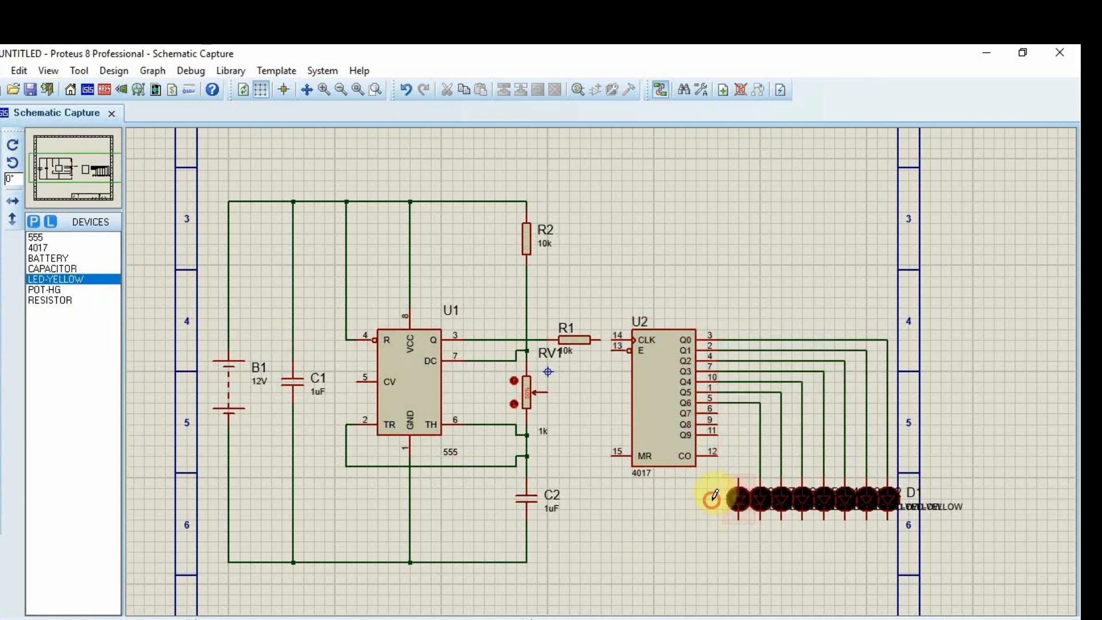
left_click(717, 499)
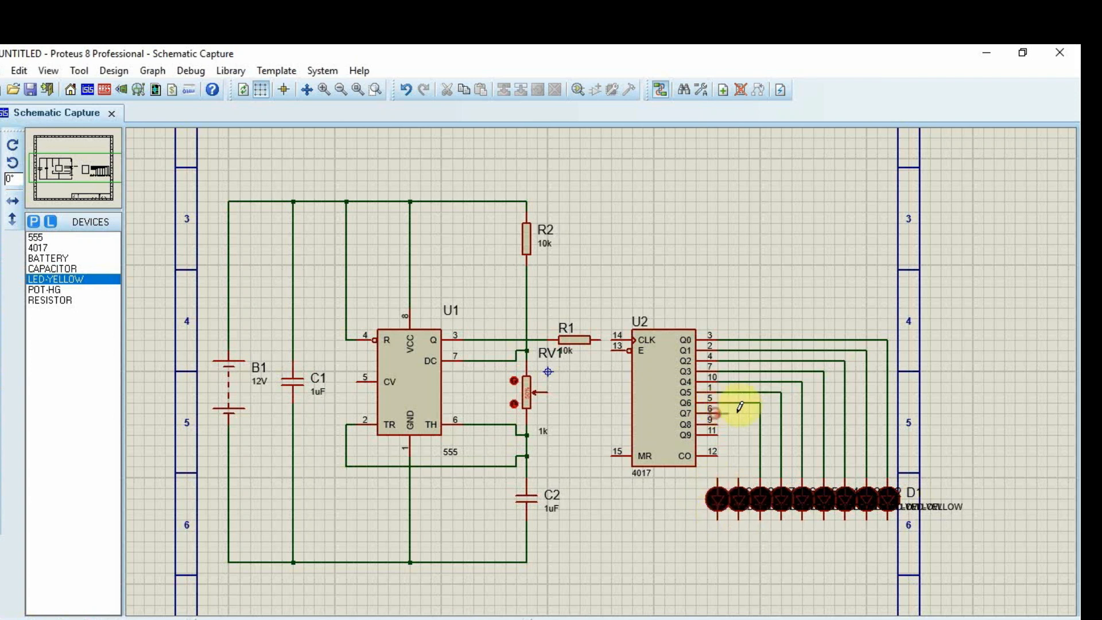
Wire the 4017's outputs Q7 and Q8 to the upper pins of the two leftmost LEDs.
left_click(739, 481)
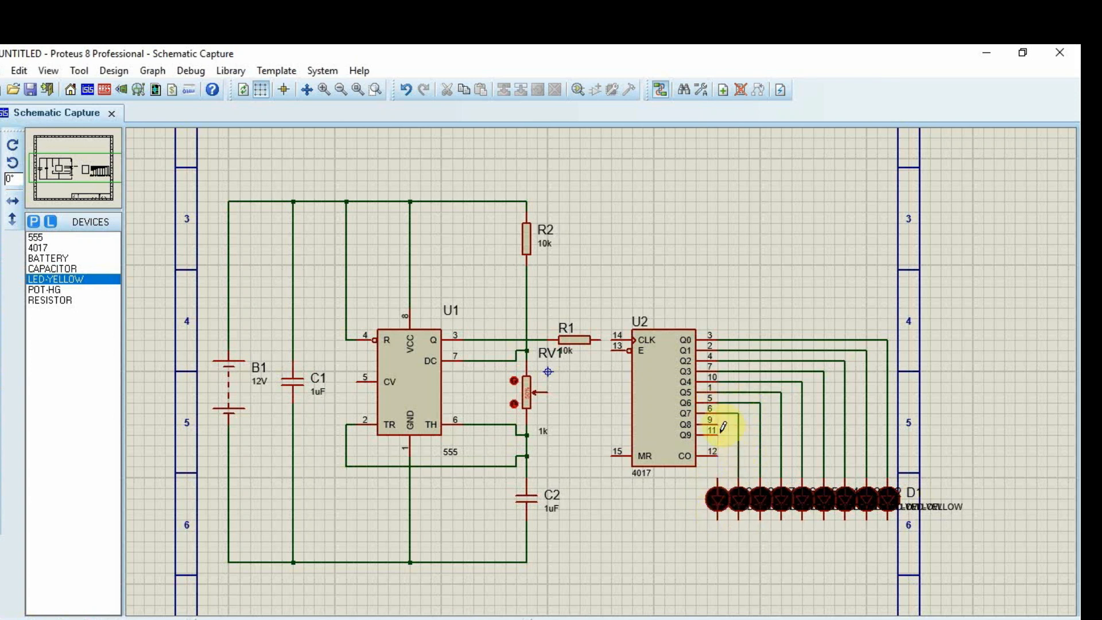
left_click(718, 424)
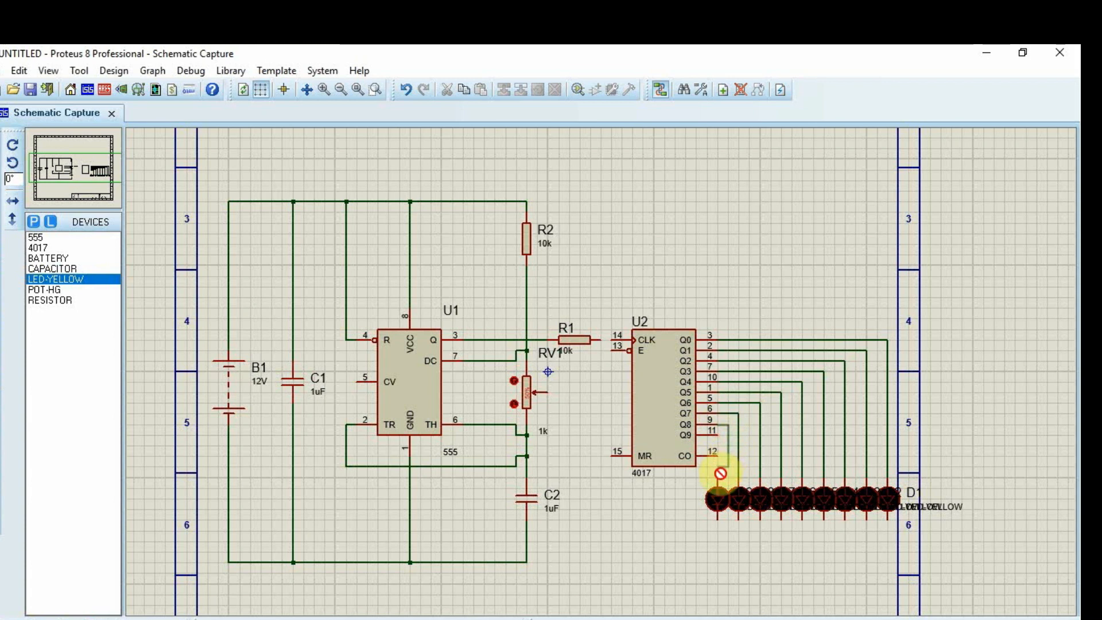
left_click(719, 477)
Wire the lower pins of all nine LEDs together with a common line running beneath the row.
left_click(717, 518)
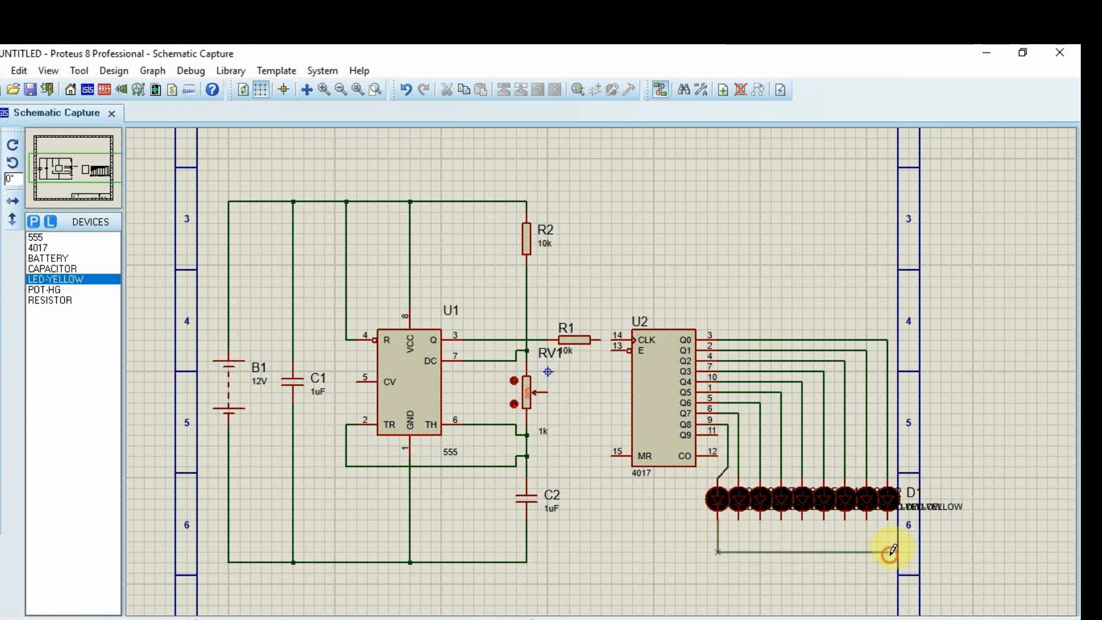
left_click(887, 515)
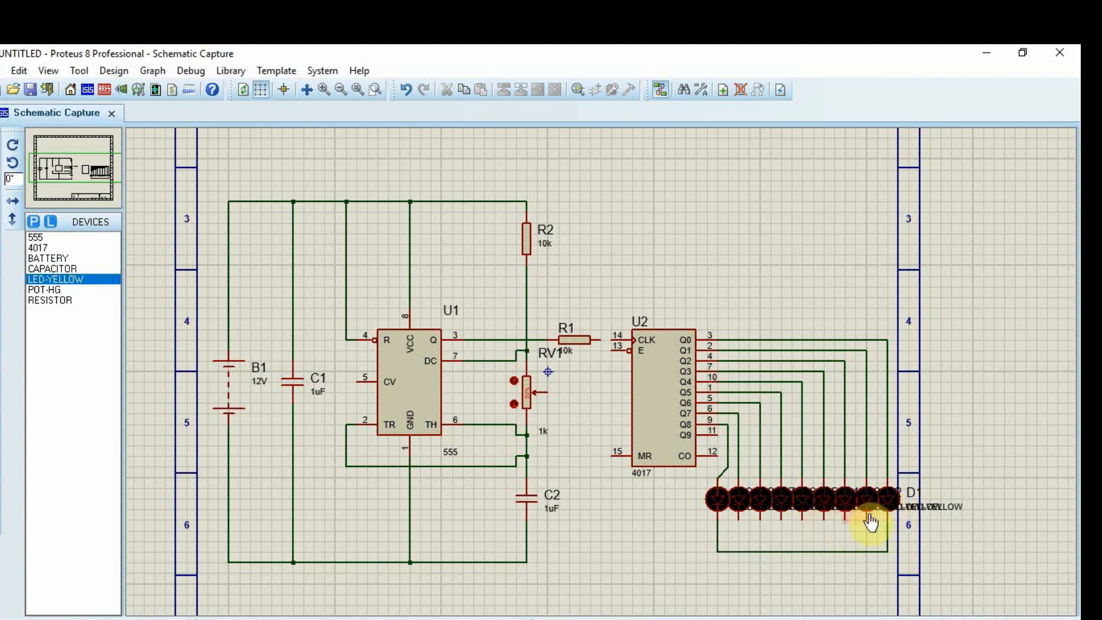
left_click(866, 551)
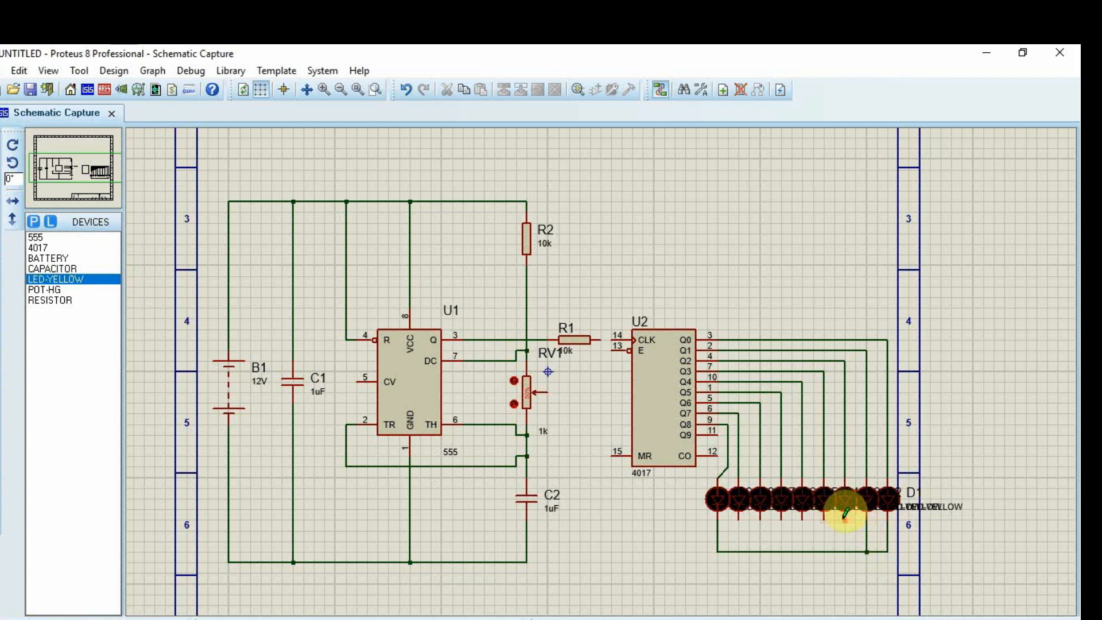
left_click(844, 551)
left_click(823, 551)
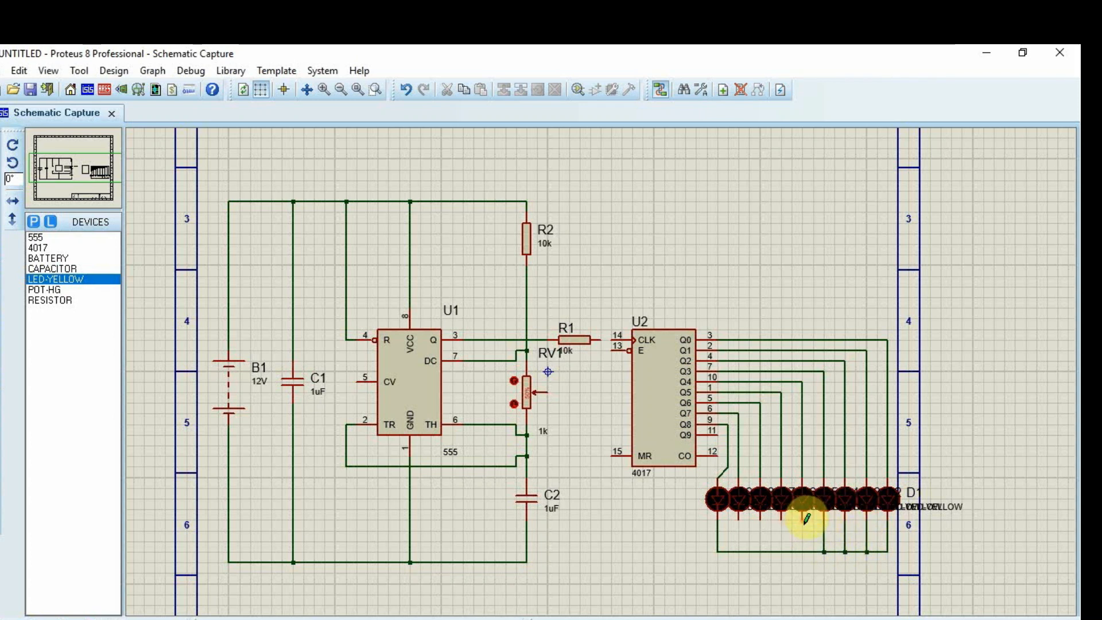
left_click(802, 551)
left_click(783, 519)
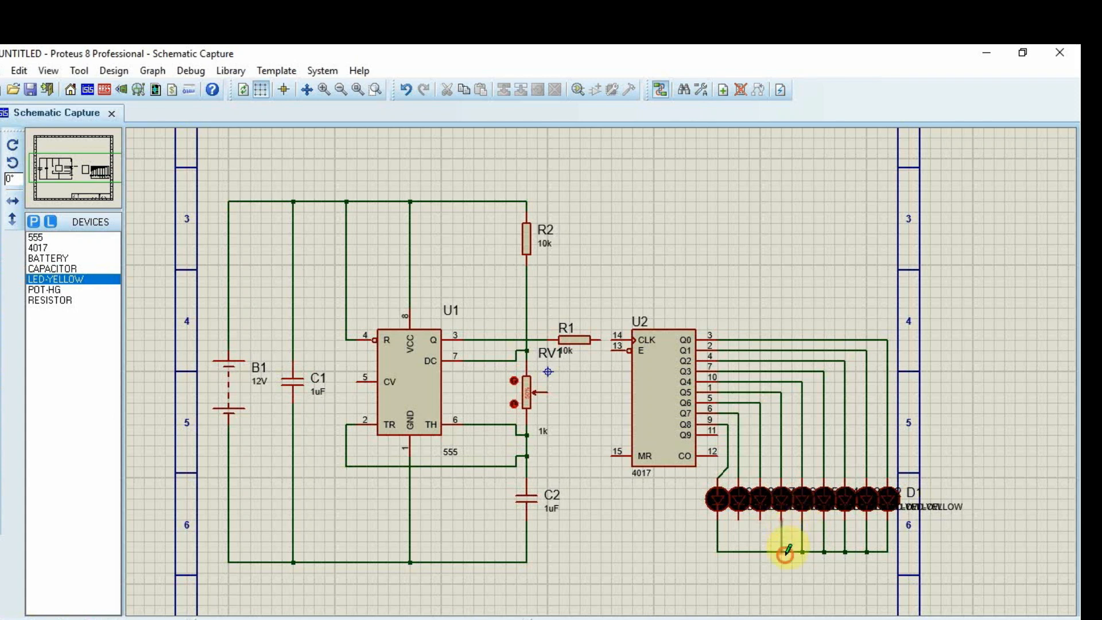
left_click(761, 520)
left_click(760, 552)
left_click(738, 520)
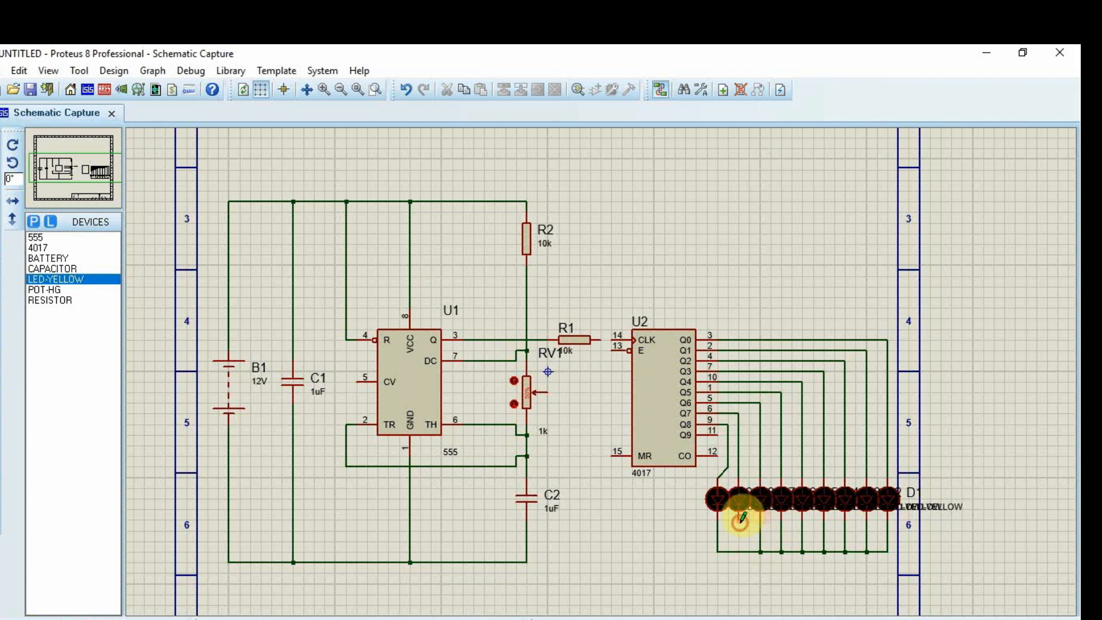
left_click(739, 551)
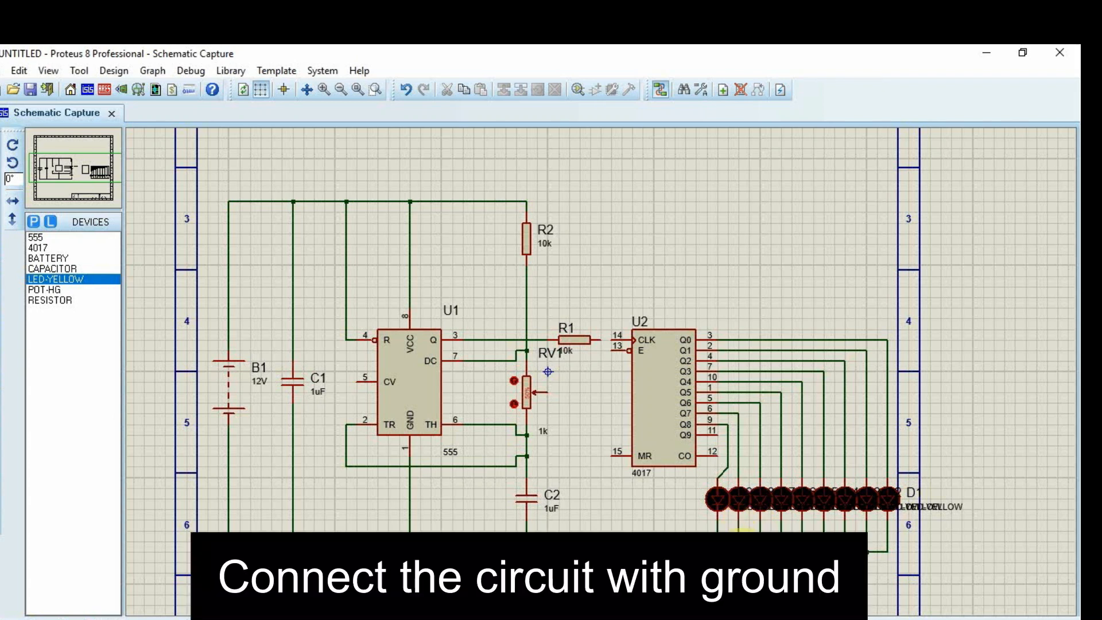
Place a GROUND terminal wired to the LEDs' common line and another on the 555 circuit's lower rail, between C1 and the 555's GND pin.
left_click(2, 280)
left_click(52, 289)
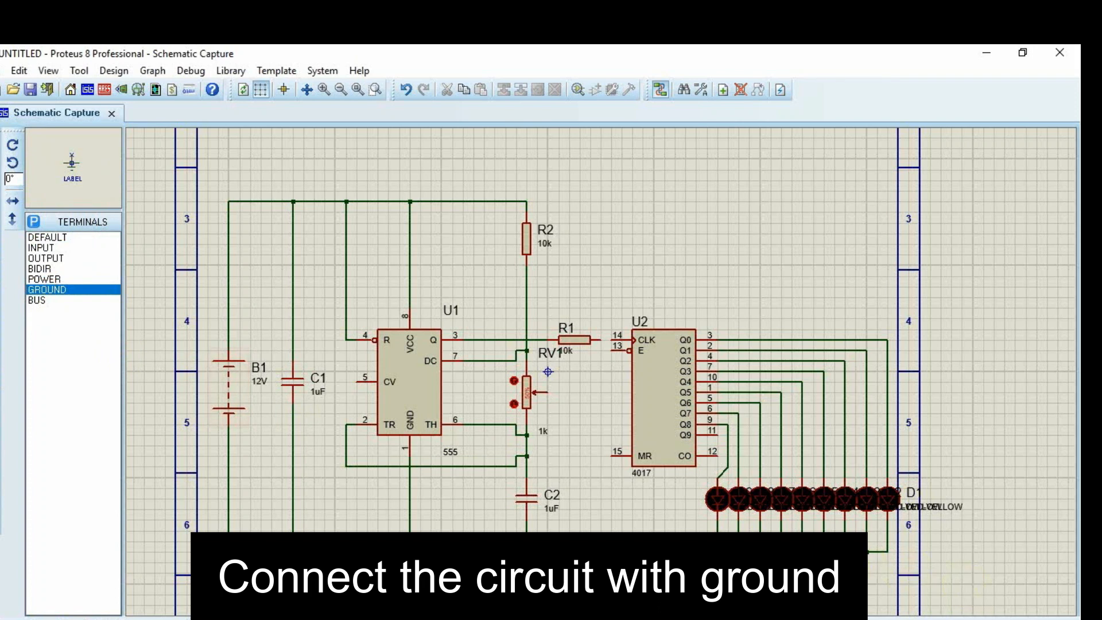
left_click(801, 592)
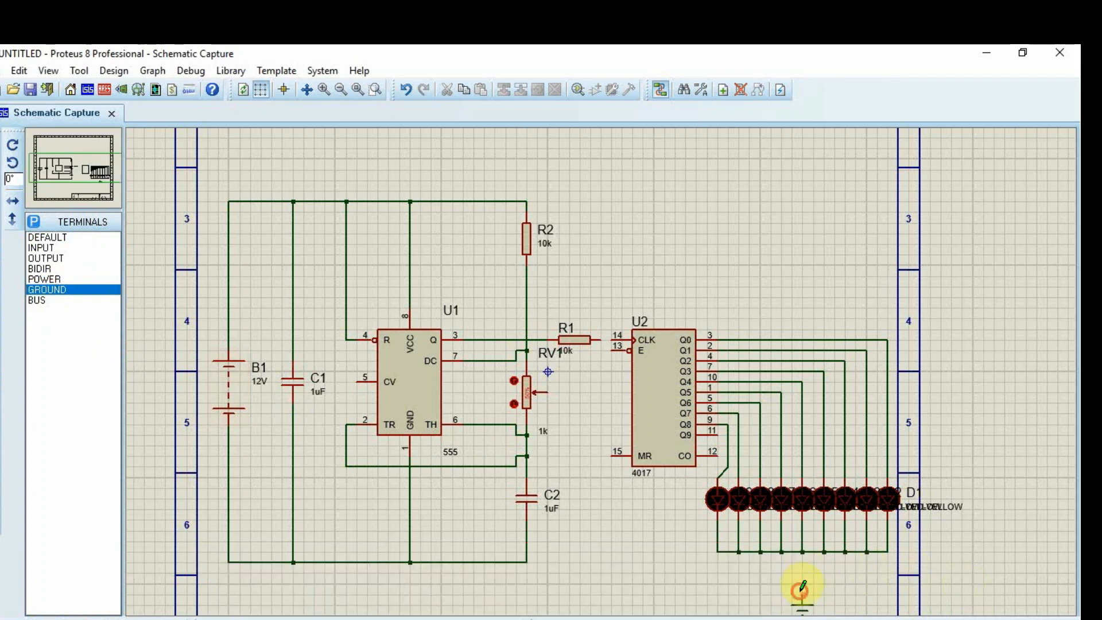
left_click(813, 551)
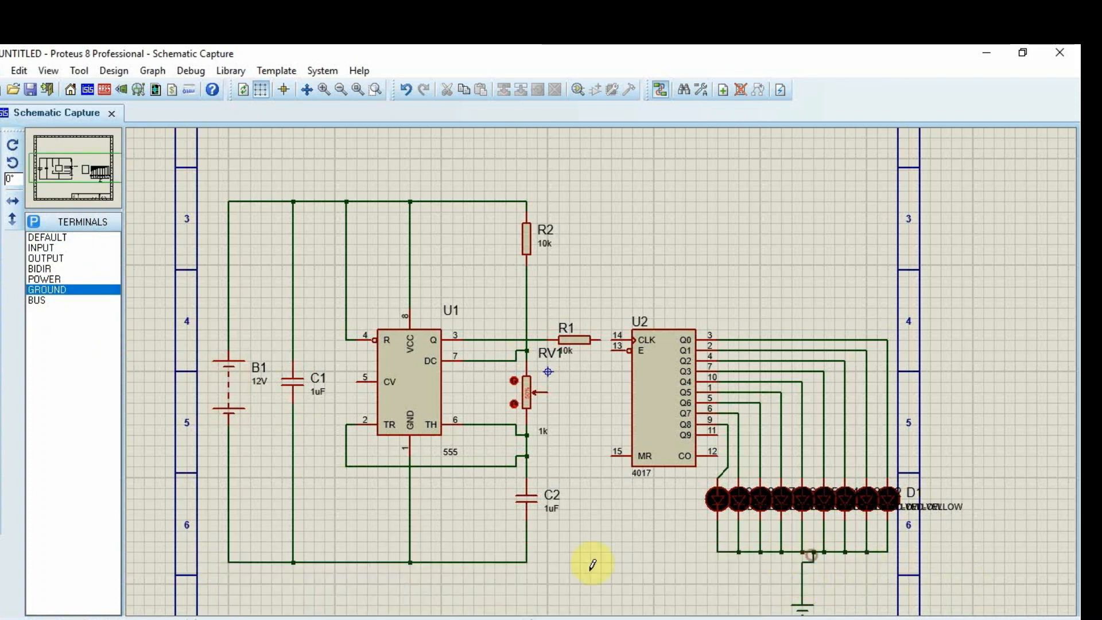
left_click(335, 561)
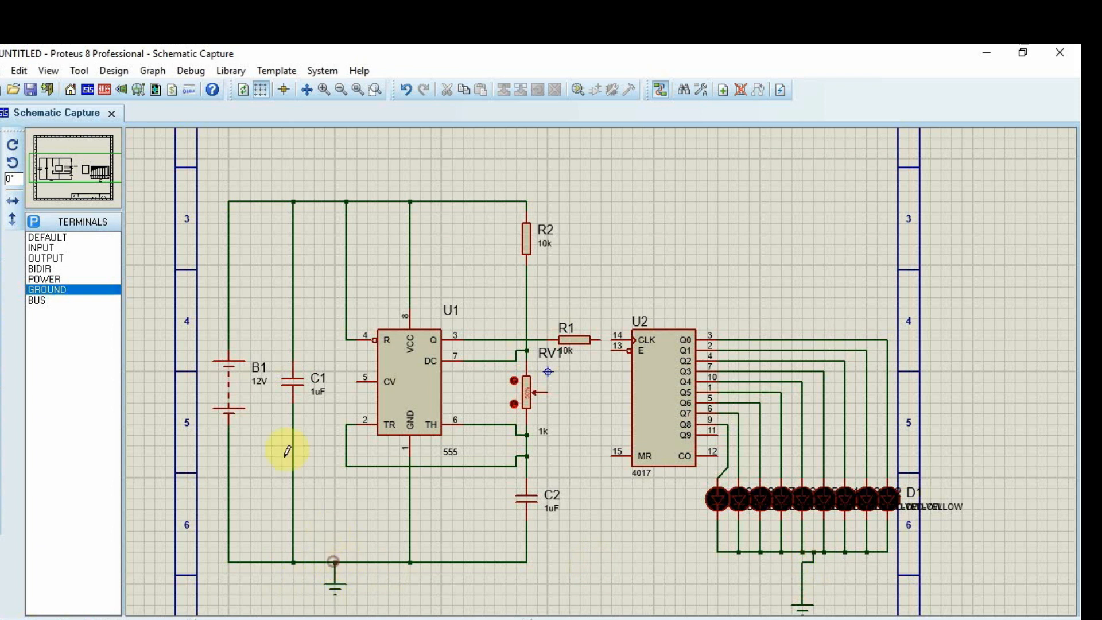
Set the capacitance of C1, beside the battery, to 10uF.
double_click(298, 394)
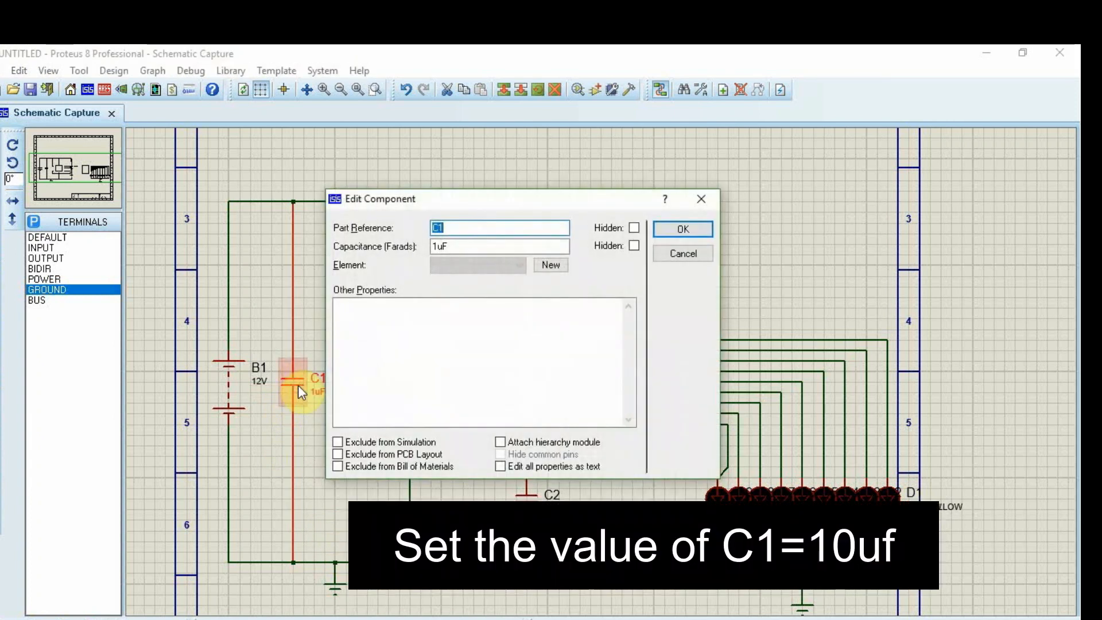
left_click(435, 246)
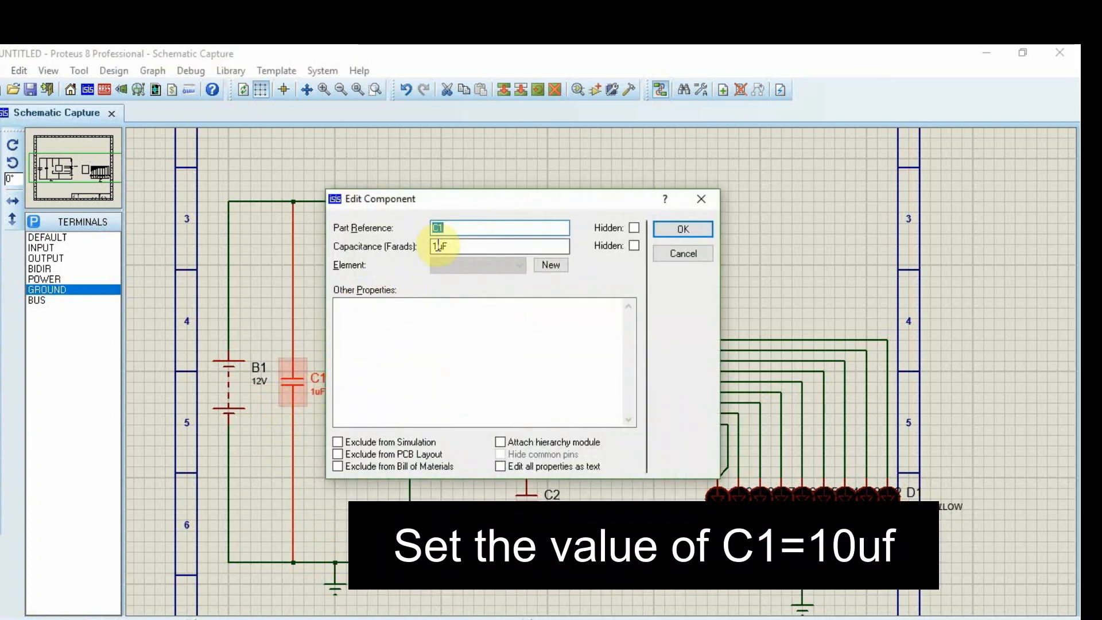
type("0")
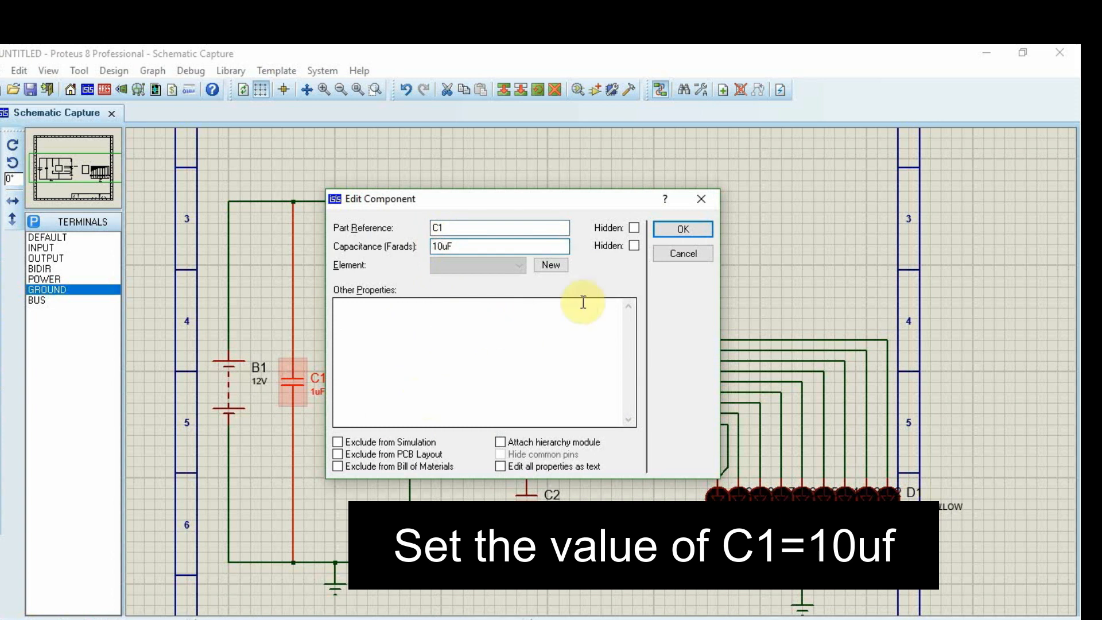
left_click(667, 229)
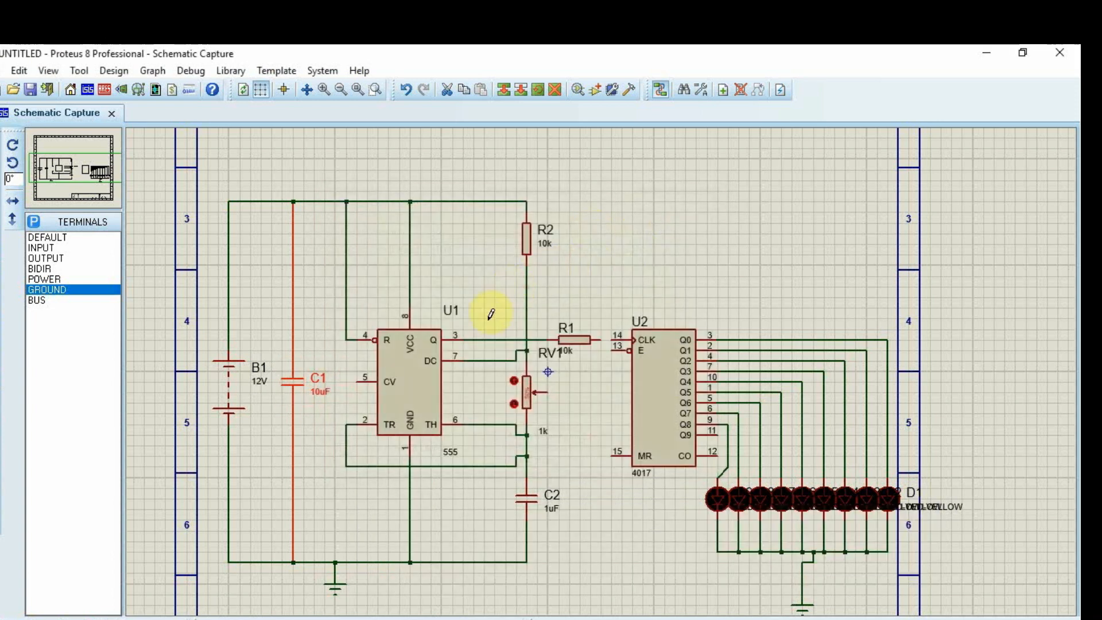
Set the capacitance of C2, below the potentiometer, to 10uF.
double_click(525, 498)
left_click(435, 245)
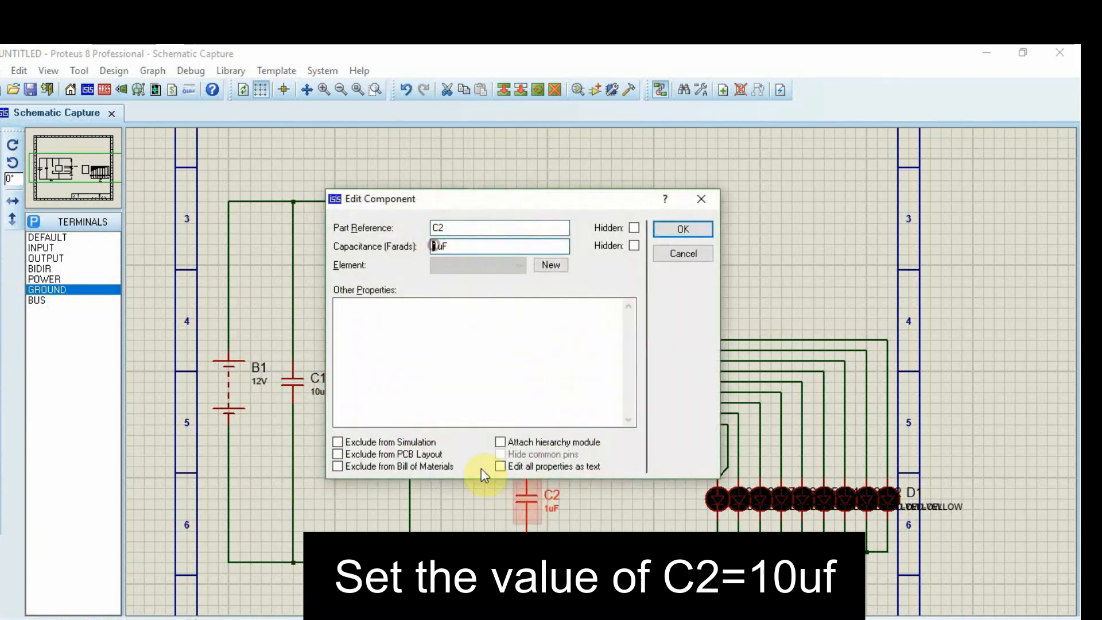
type("0")
left_click(674, 232)
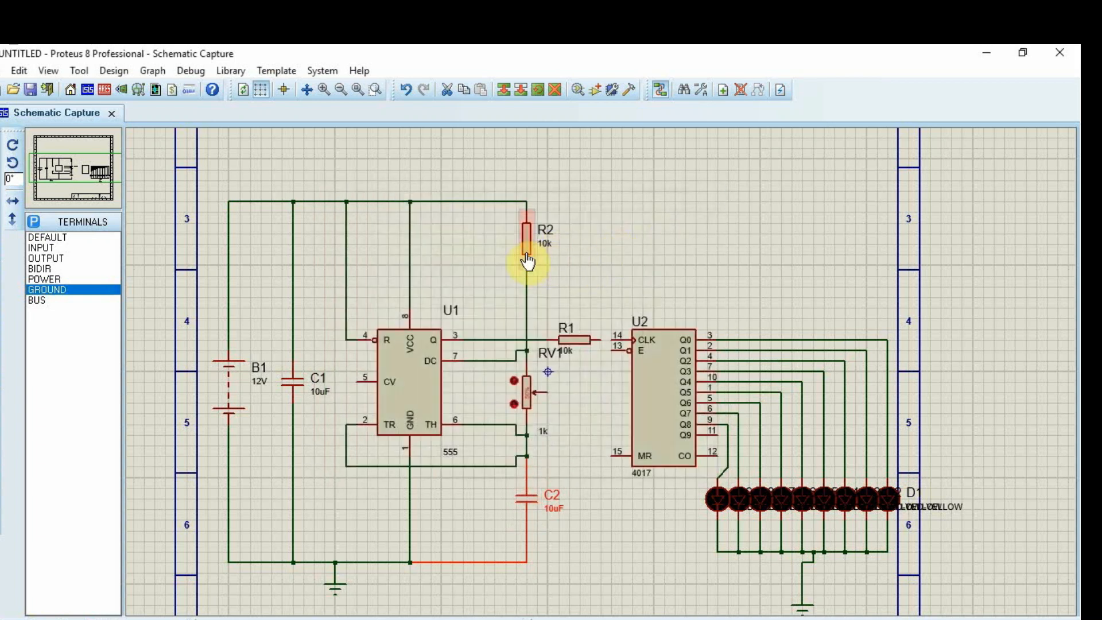
Set the resistance of R2, above the potentiometer, to 2.2k.
double_click(524, 244)
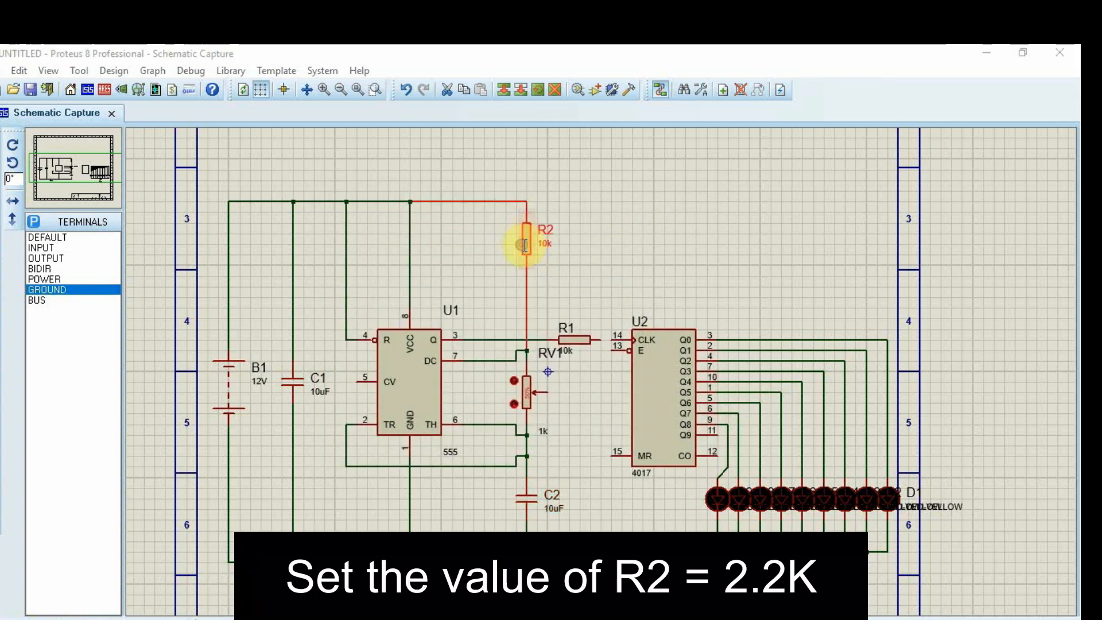
left_click(469, 247)
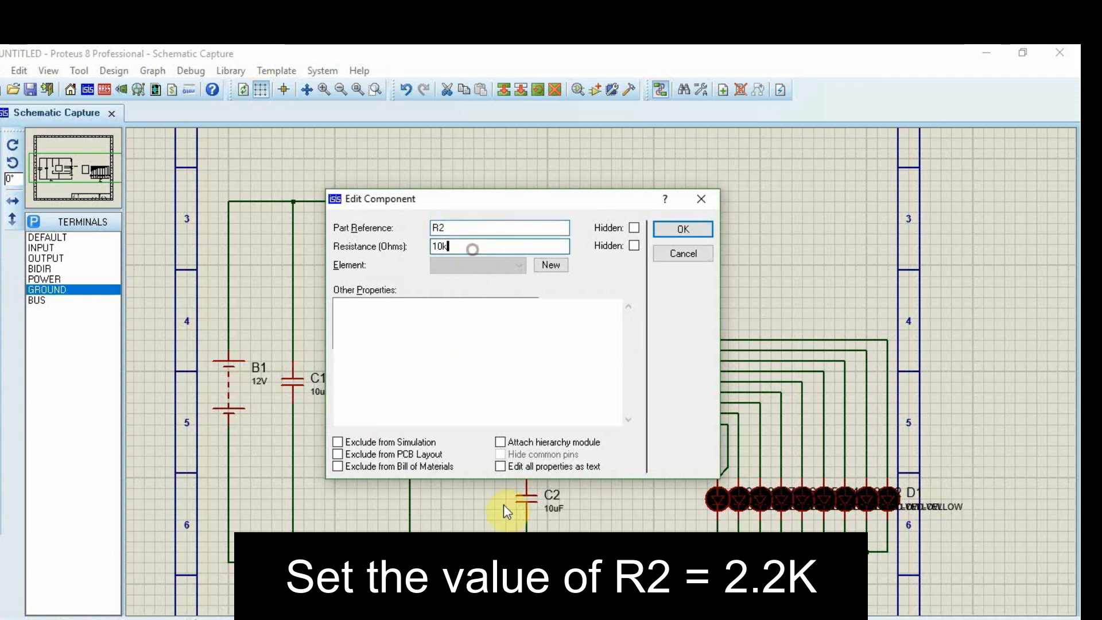
type("2.2k")
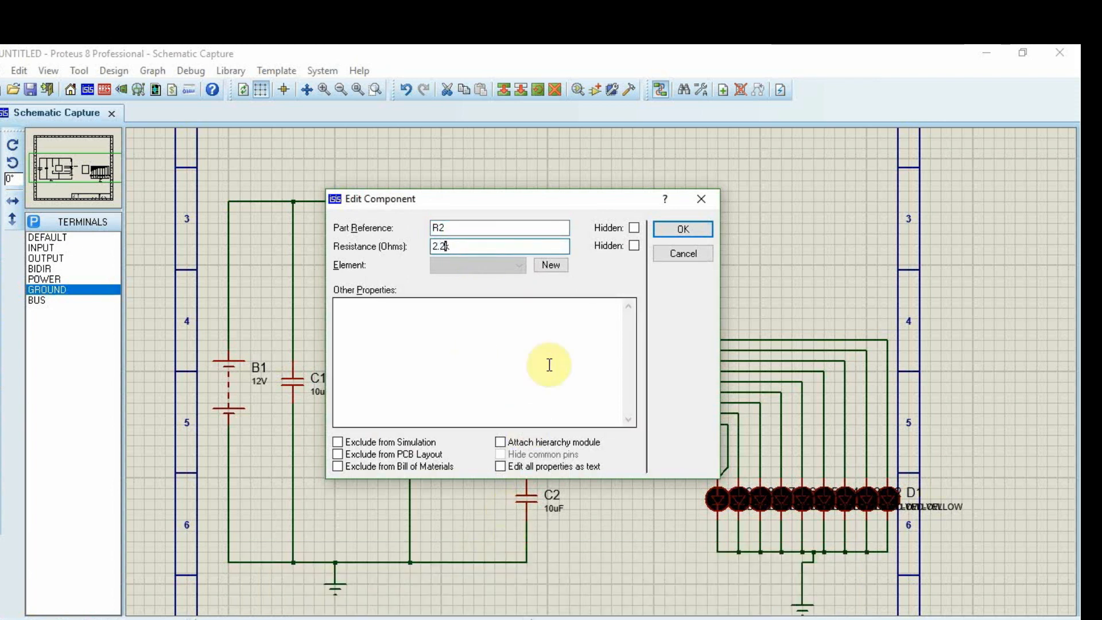
key("Return")
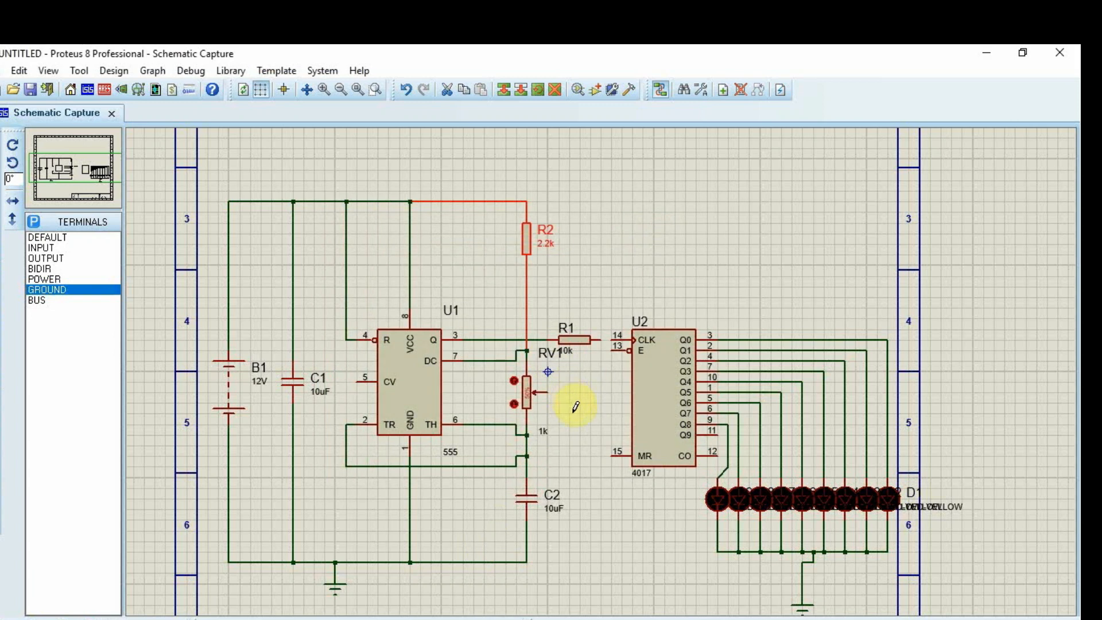
Set the part value of potentiometer RV1 to 47k and that of resistor R1 to 100.
double_click(543, 430)
key("Left")
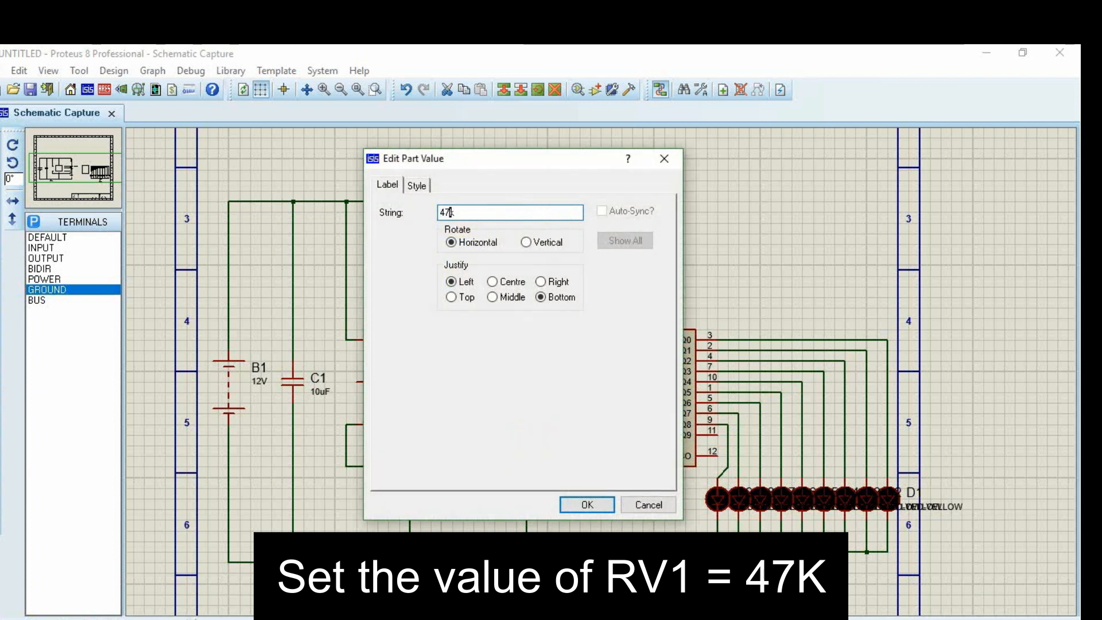
key("Return")
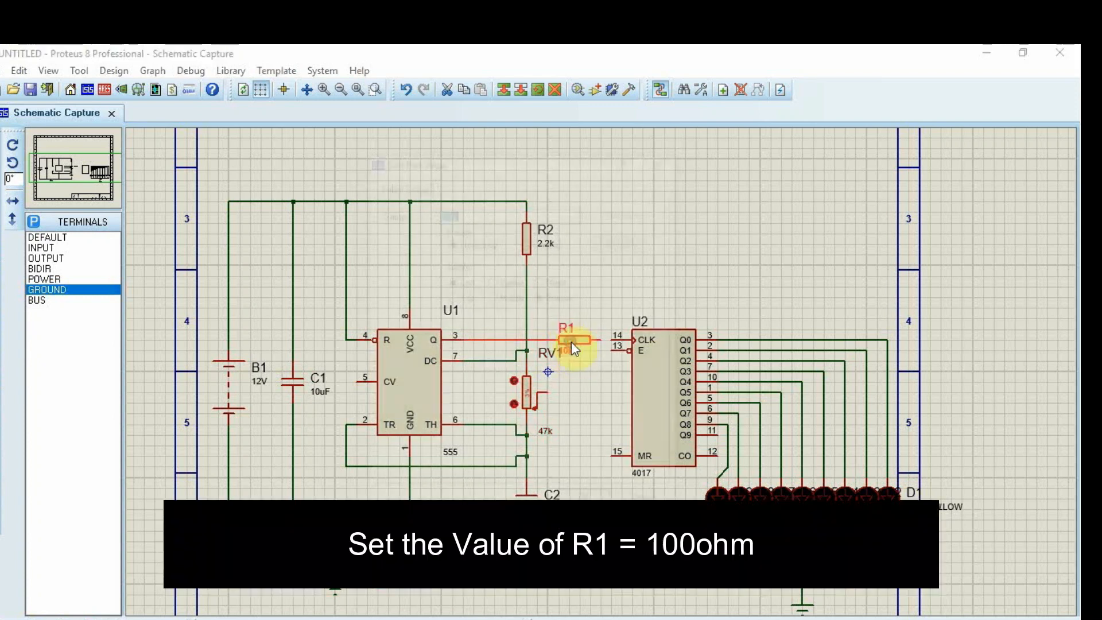
double_click(571, 344)
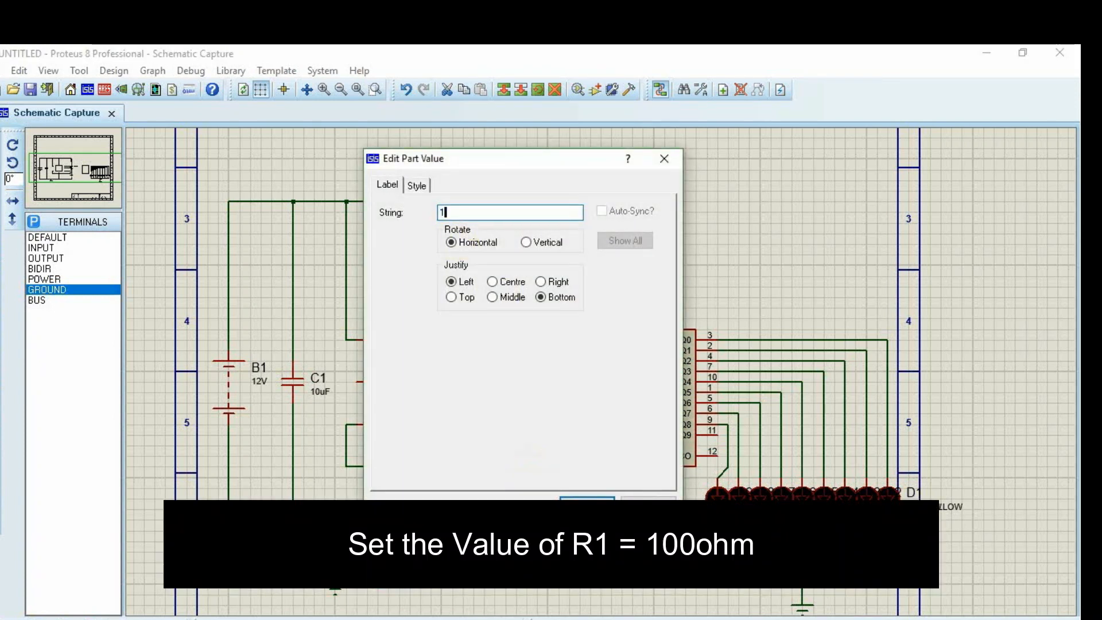
key("Return")
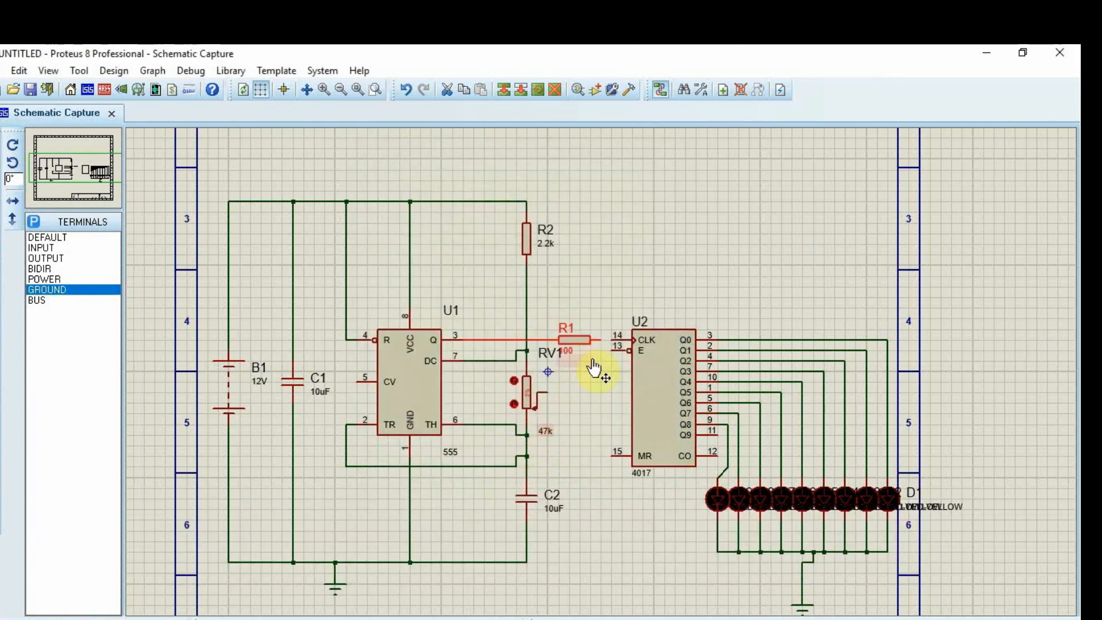
Wire R1's free end to the 4017's CLK pin and the 4017's E pin to the LED row's ground line.
left_click(606, 358)
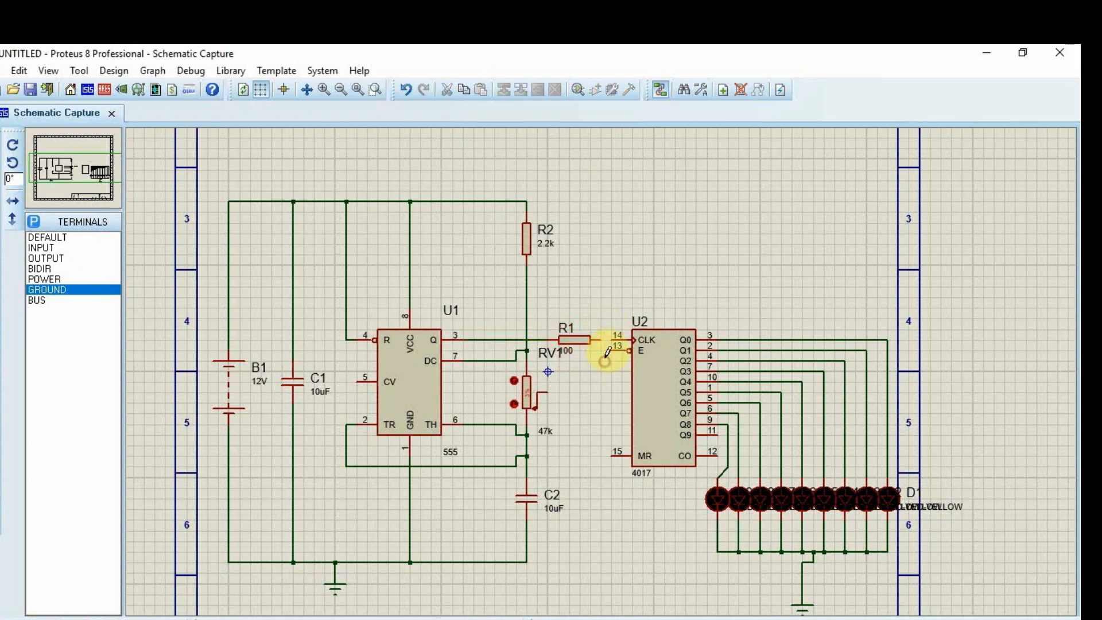
left_click(610, 340)
left_click(815, 574)
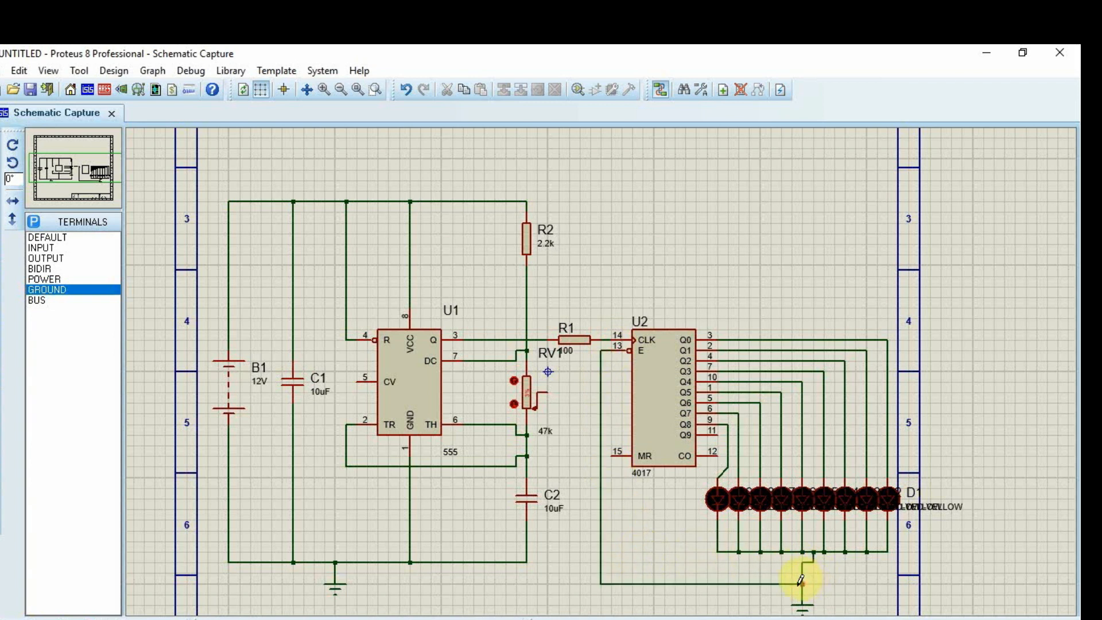
Wire RV1's wiper to the vertical line between RV1's lower end and C2.
left_click(548, 393)
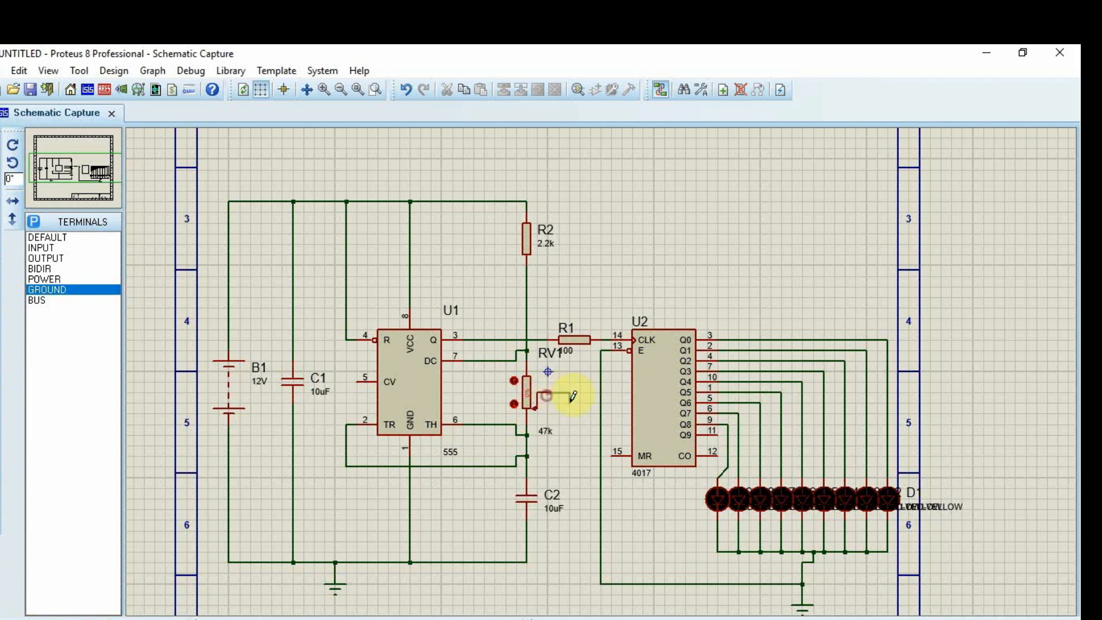
left_click(527, 446)
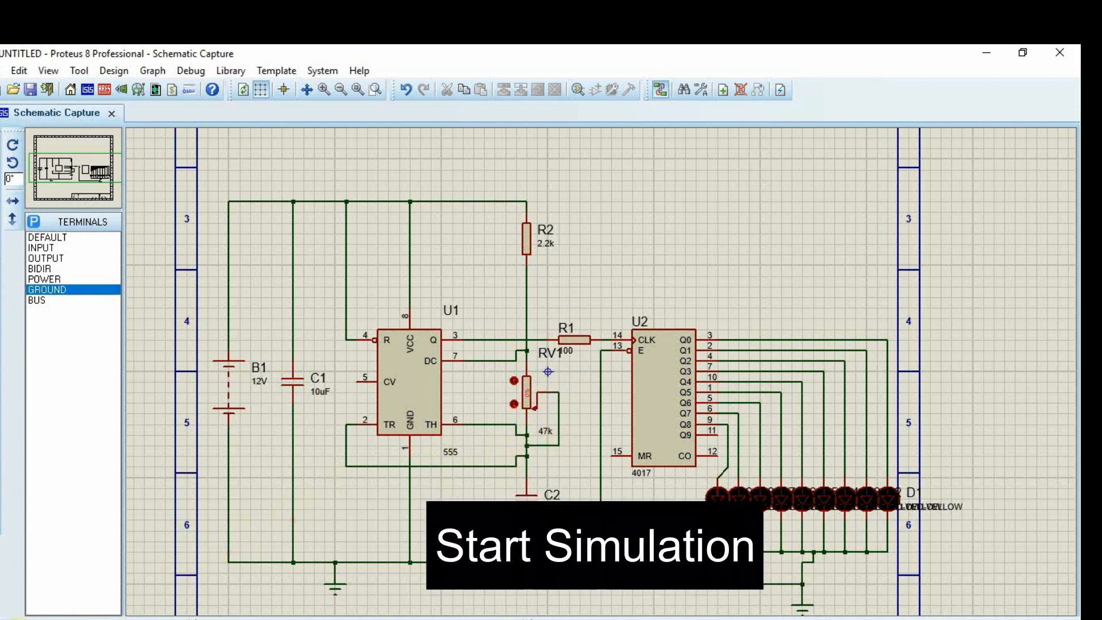
Run the simulation, shift RV1's wiper several steps upward to vary the LED blinking speed, and stop the simulation.
left_click(16, 619)
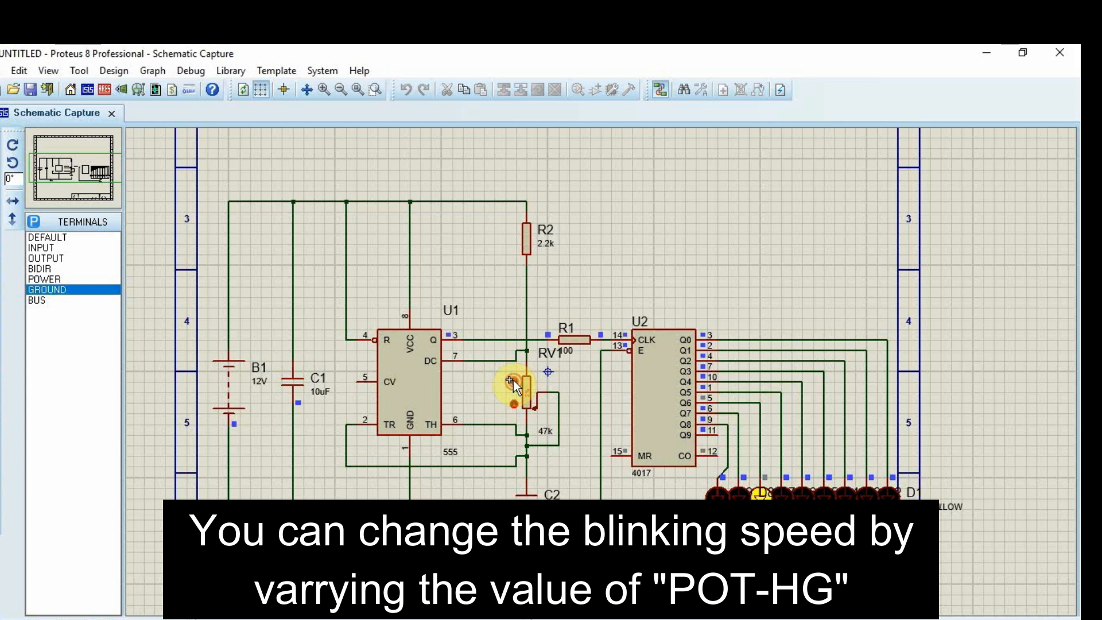
left_click(513, 380)
left_click(513, 380)
left_click(513, 379)
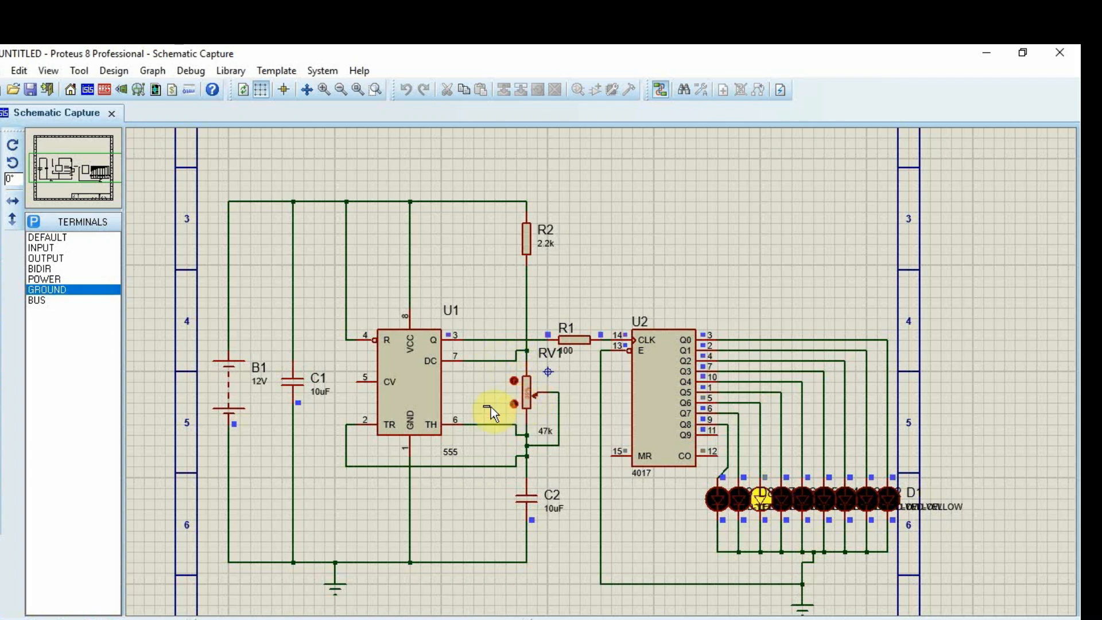
left_click(89, 619)
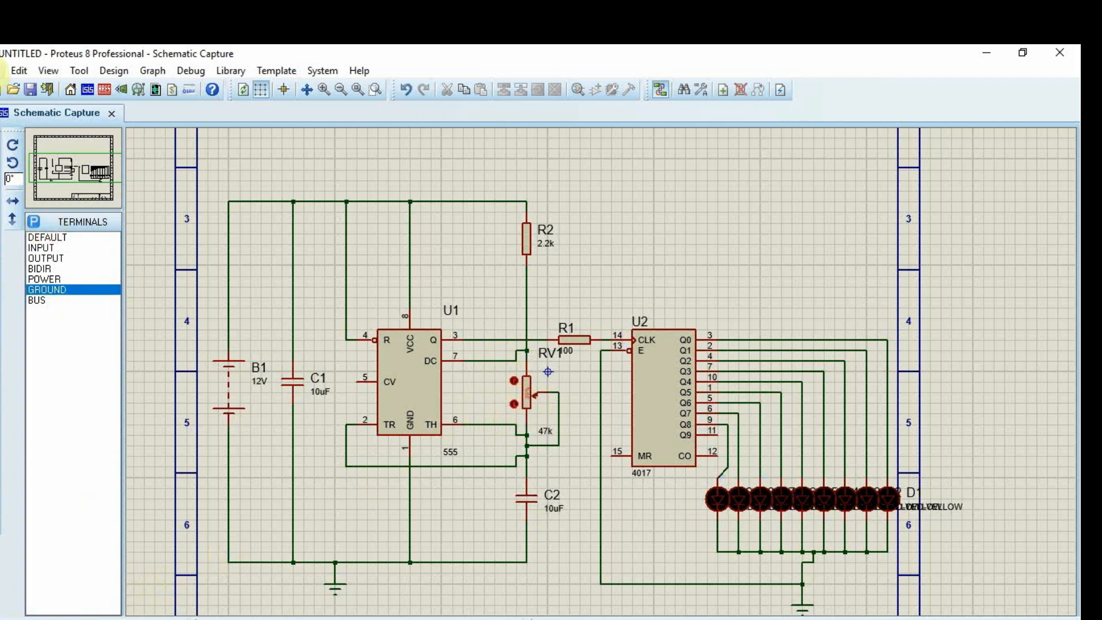
Save the project with the finished 555 and 4017 LED circuit.
left_click(3, 70)
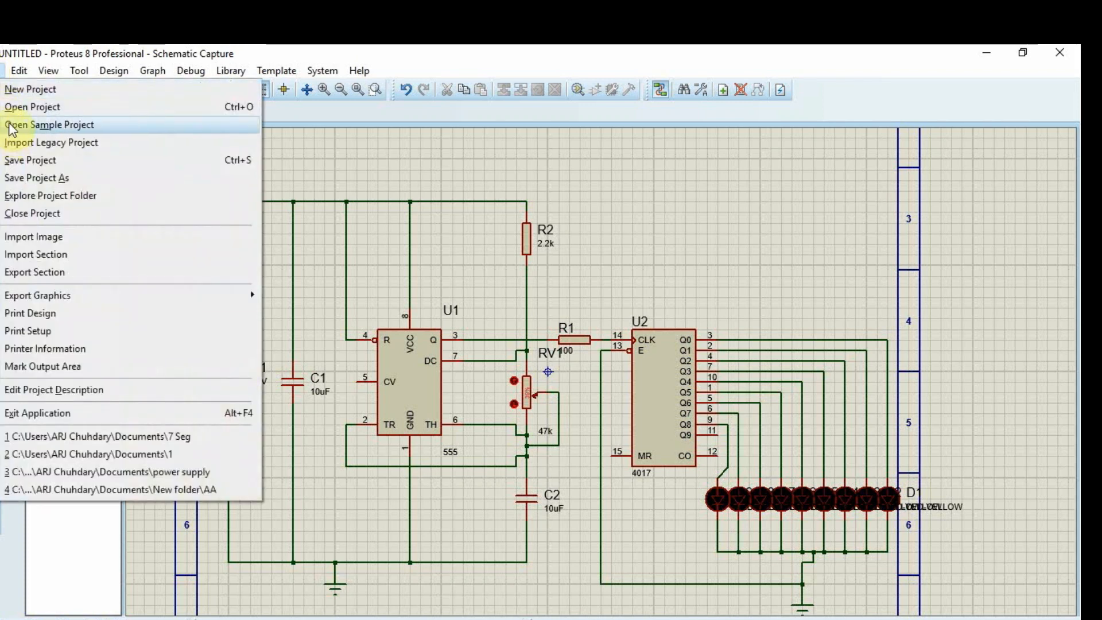
left_click(19, 162)
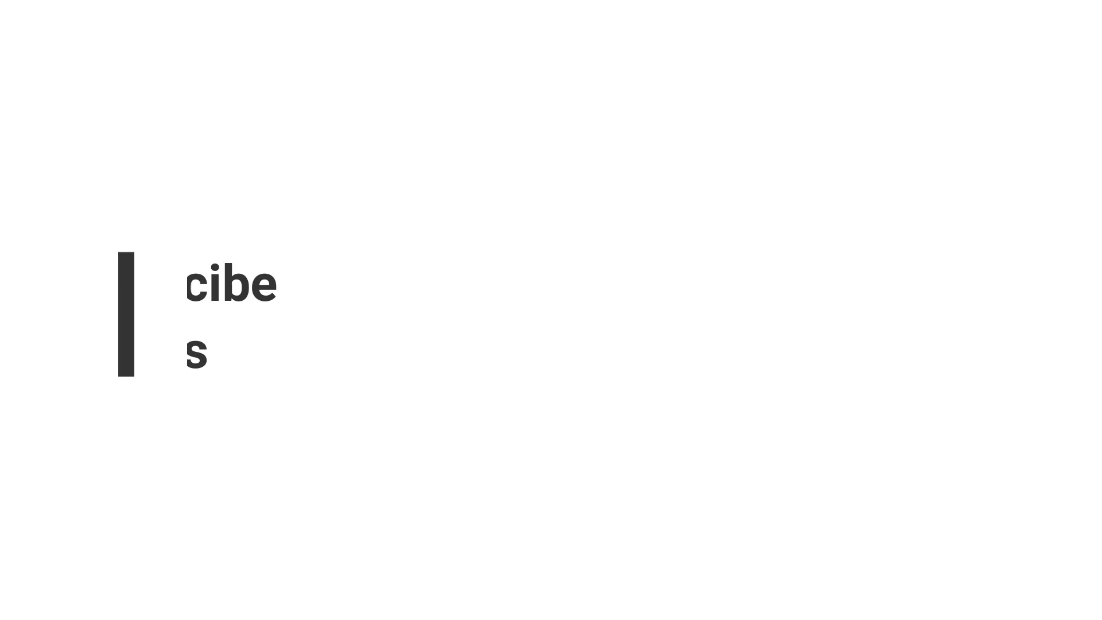